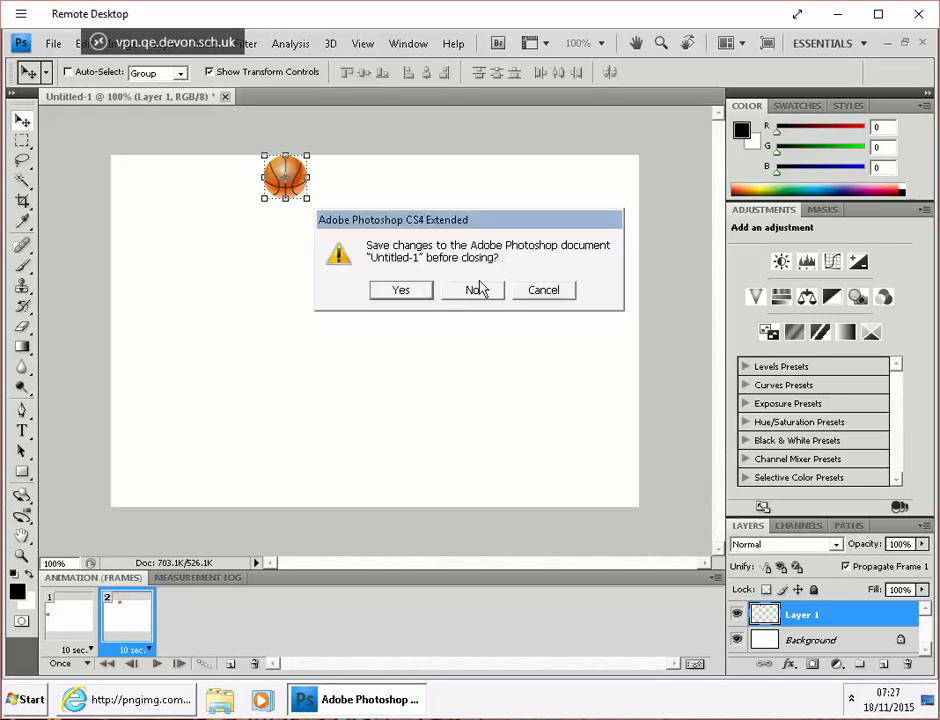
Close Untitled-1 without saving its changes
{"action": "left_click", "coordinate": [487, 292]}
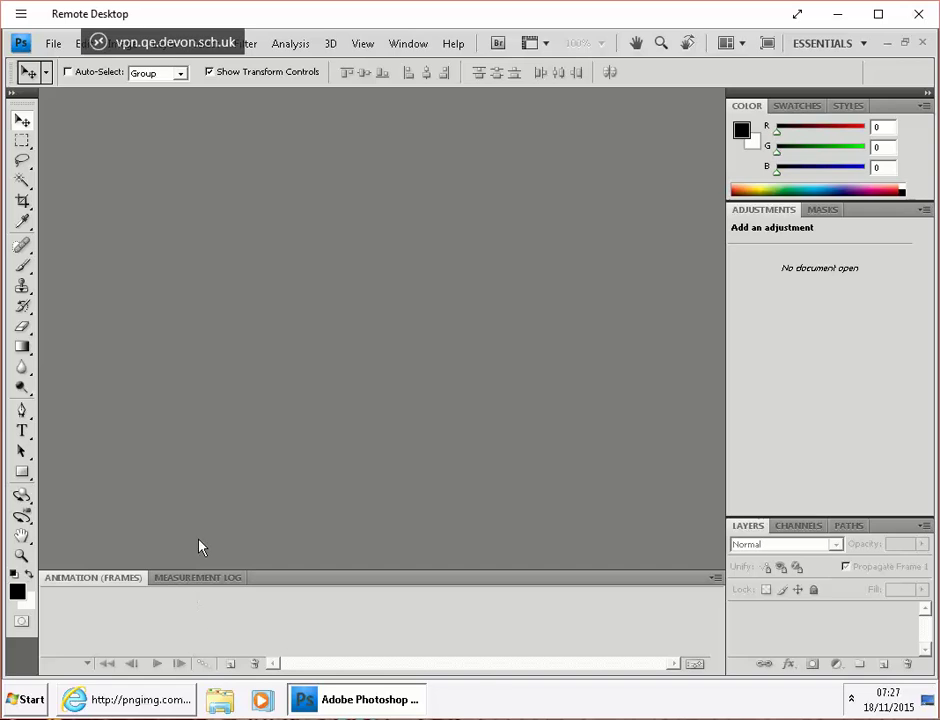
Copy the basketball image from the pngimg.com page in Internet Explorer
{"action": "left_click", "coordinate": [122, 699]}
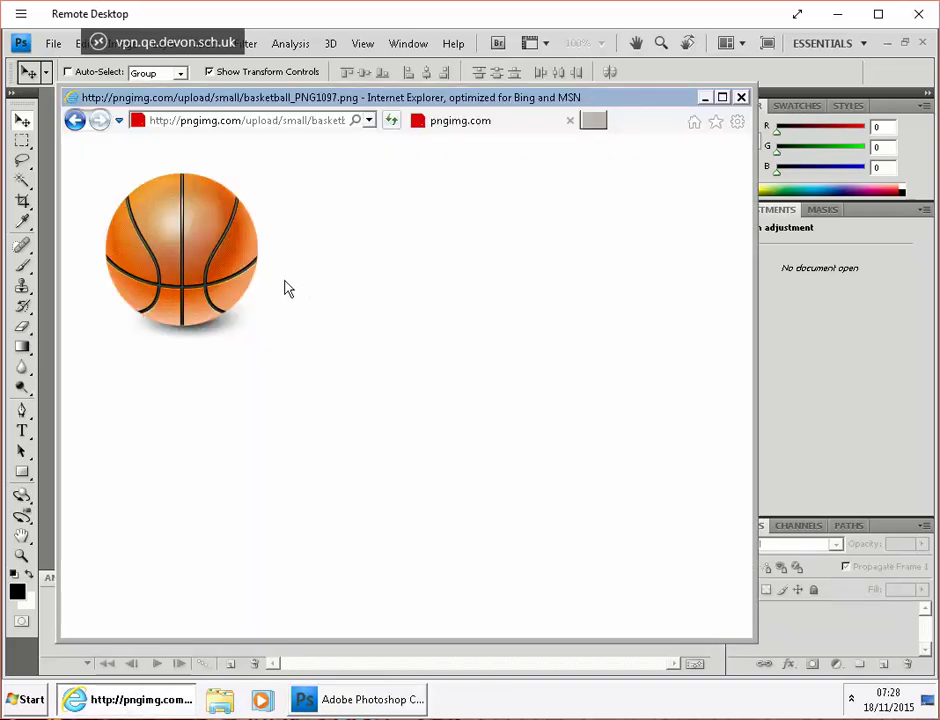
{"action": "right_click", "coordinate": [193, 241]}
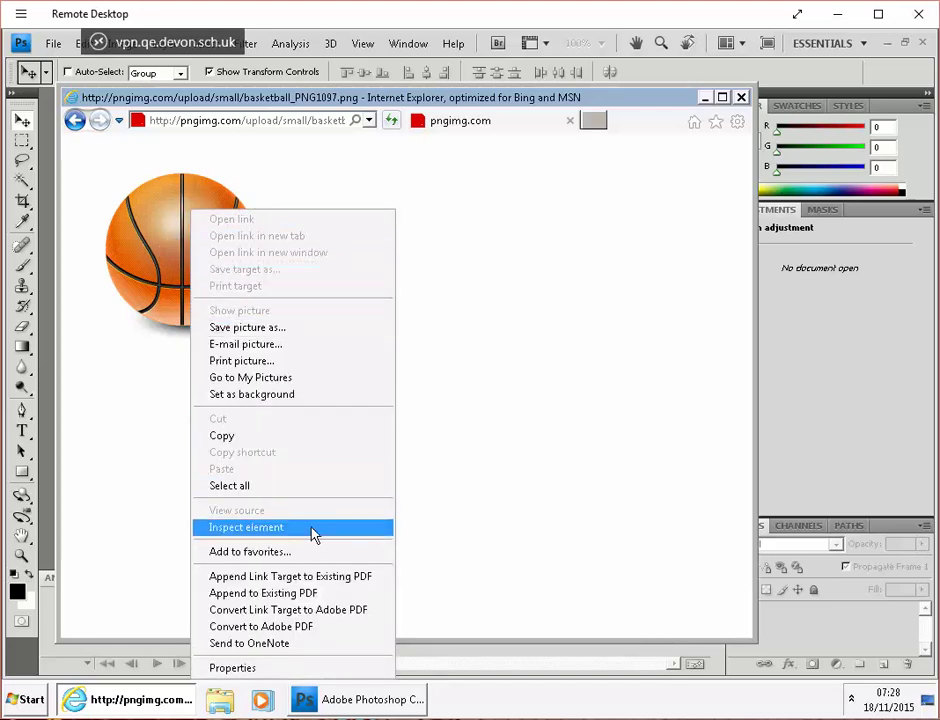
{"action": "left_click", "coordinate": [316, 439]}
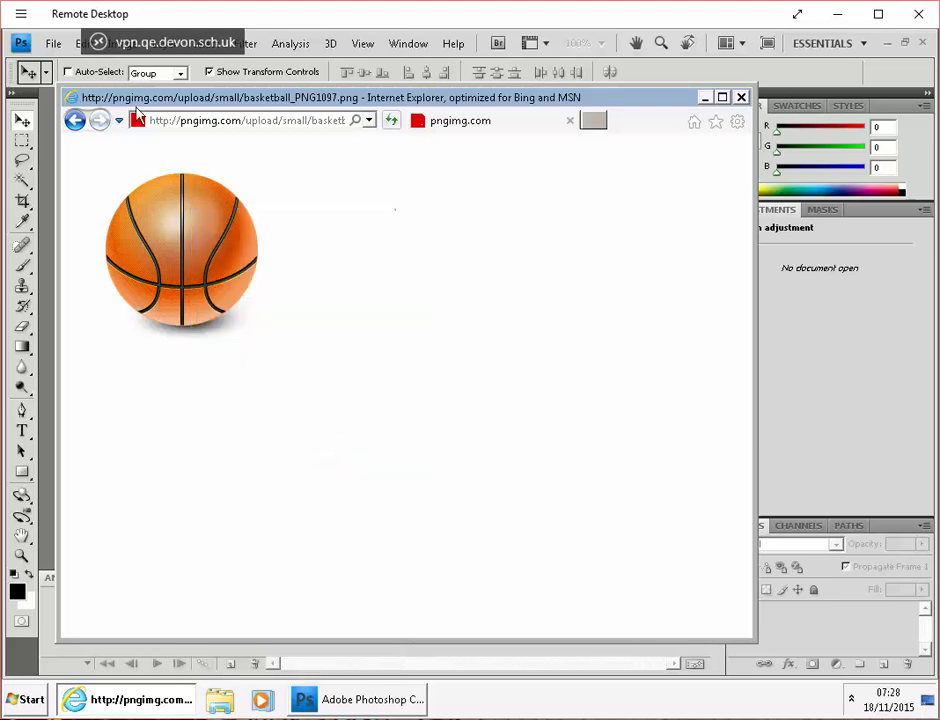
Create a new 600×400 pixel document named 'bouncing ball'
{"action": "left_click", "coordinate": [705, 101]}
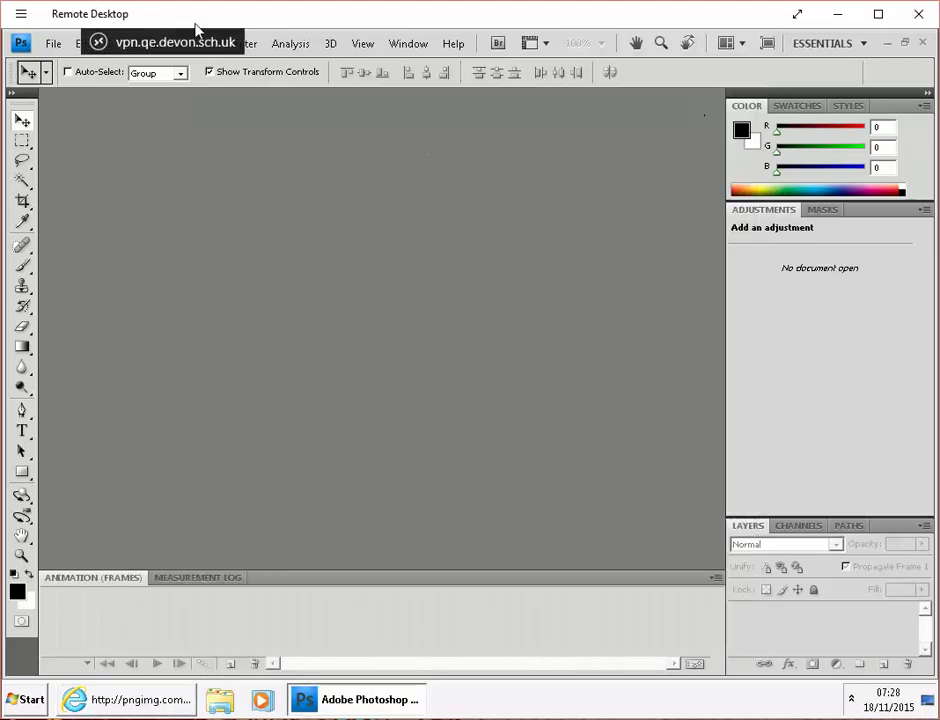
{"action": "left_click", "coordinate": [52, 43]}
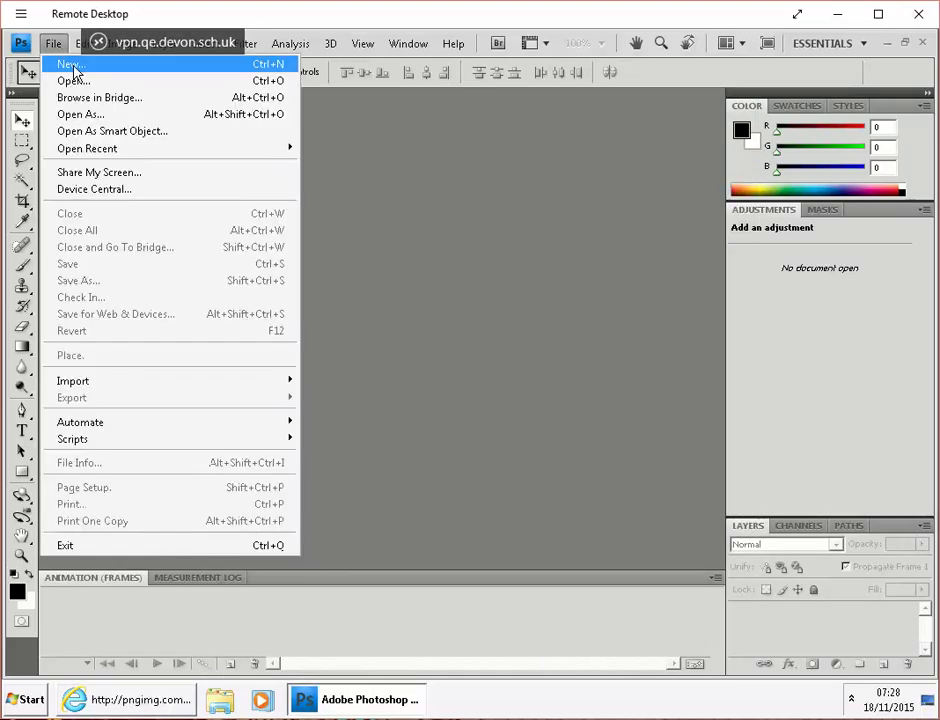
{"action": "left_click", "coordinate": [70, 64]}
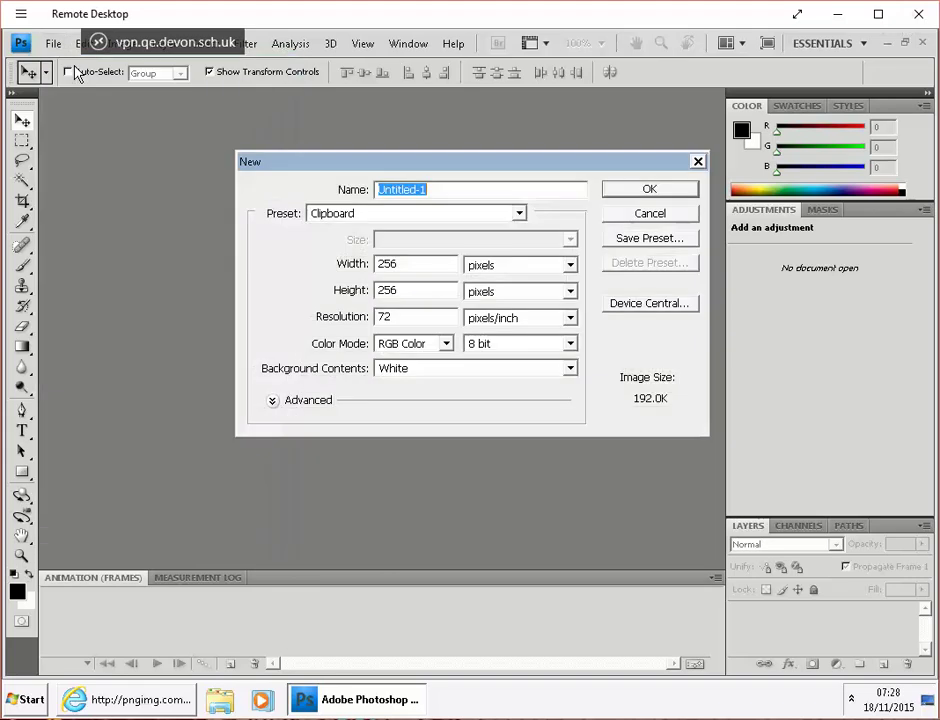
{"action": "double_click", "coordinate": [424, 265]}
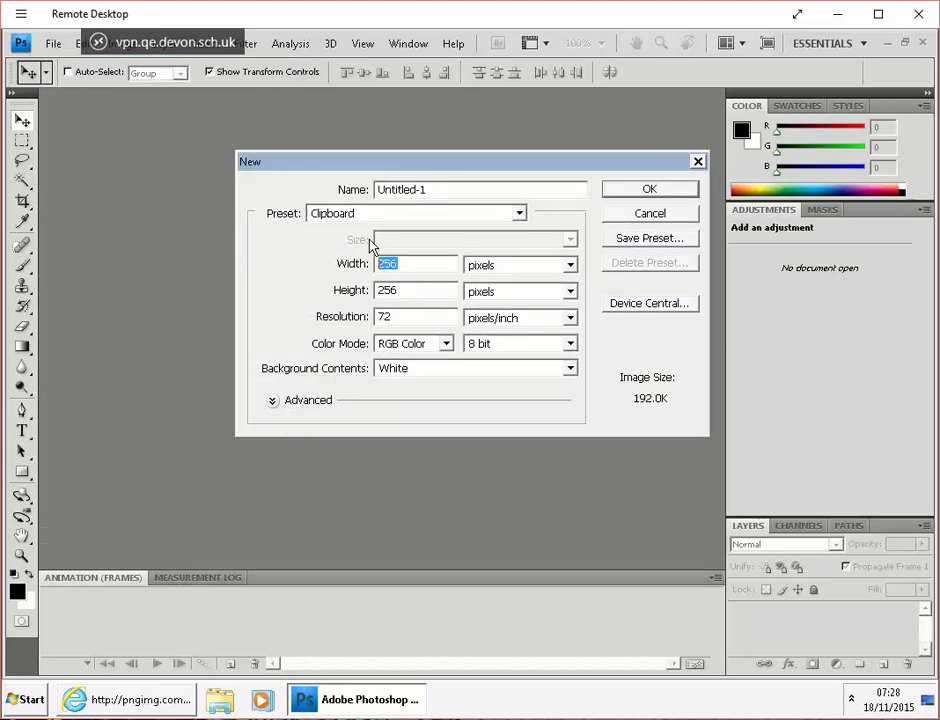
{"action": "type", "text": "600"}
{"action": "key", "text": "Tab"}
{"action": "key", "text": "Tab"}
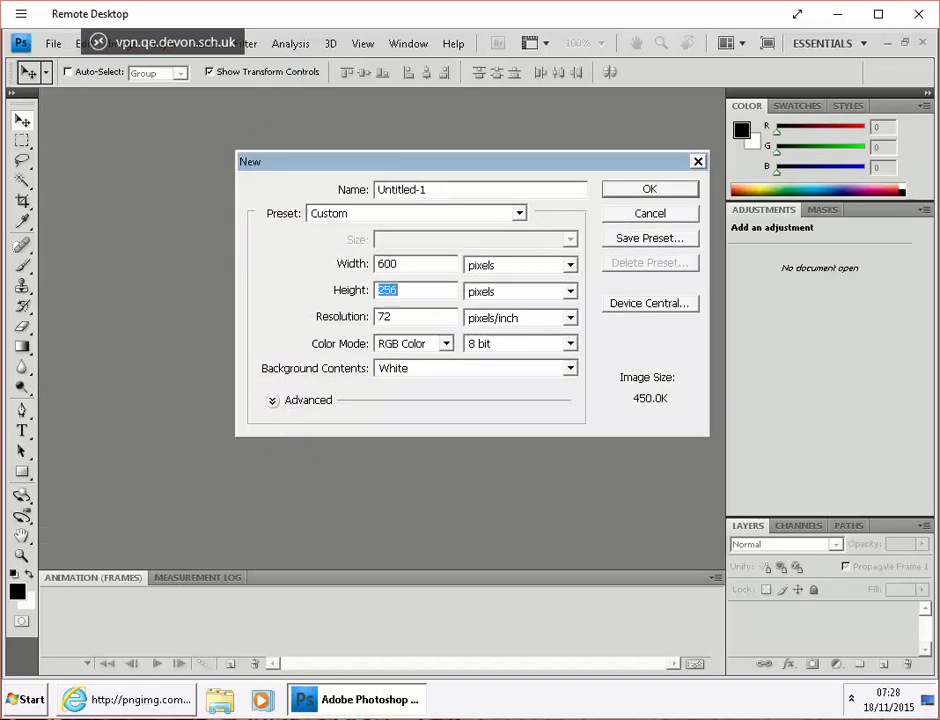
{"action": "type", "text": "400"}
{"action": "double_click", "coordinate": [443, 188]}
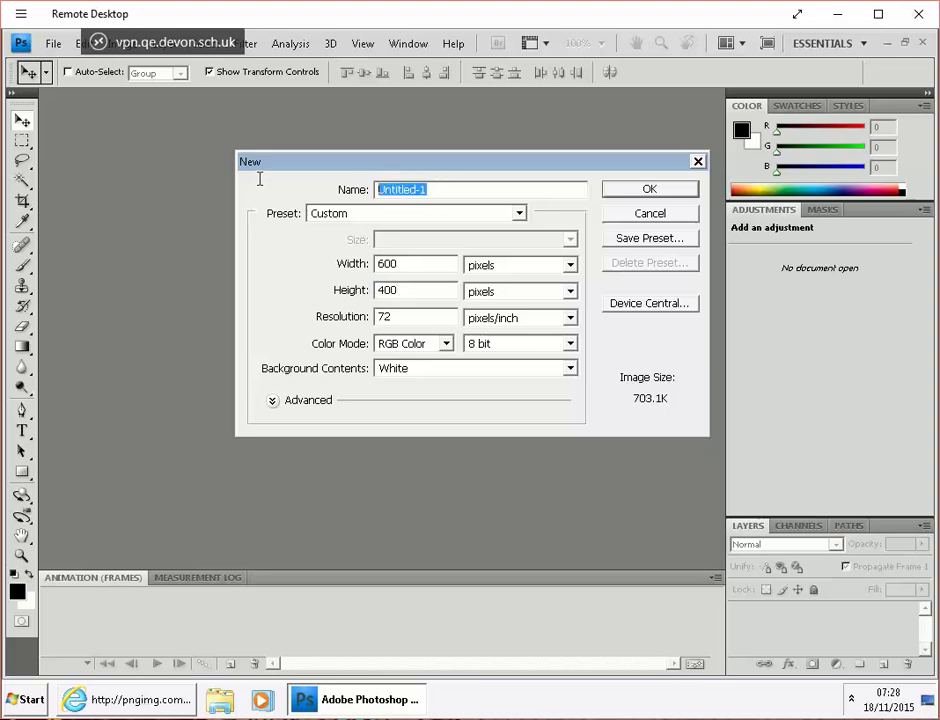
{"action": "type", "text": "bouncing ball"}
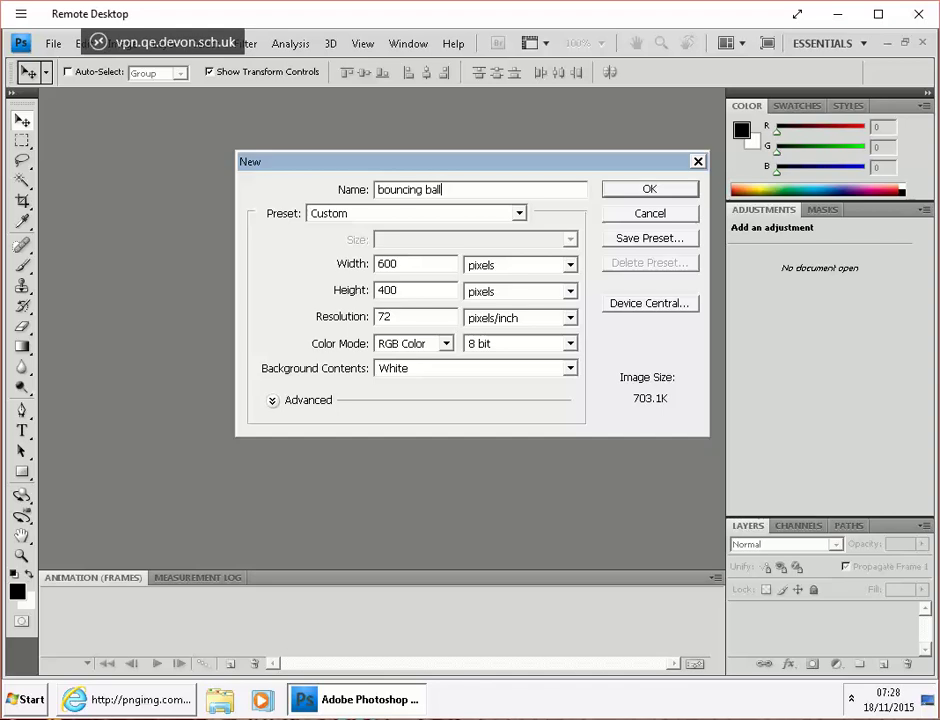
{"action": "left_click", "coordinate": [650, 194]}
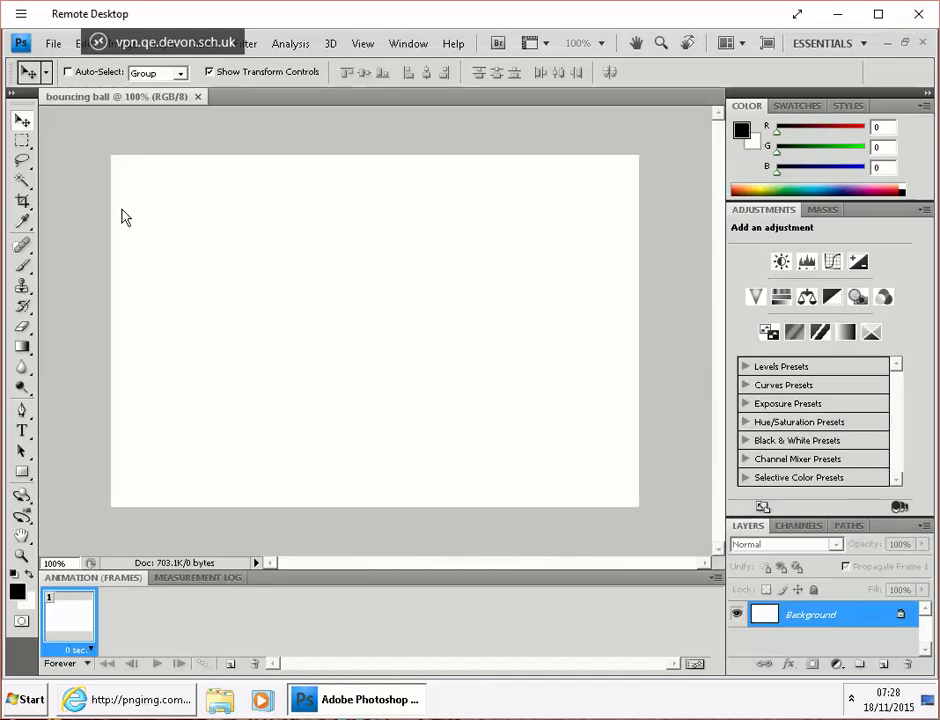
Paste the basketball and delete its black background with the Magic Wand
{"action": "key", "text": "ctrl+v"}
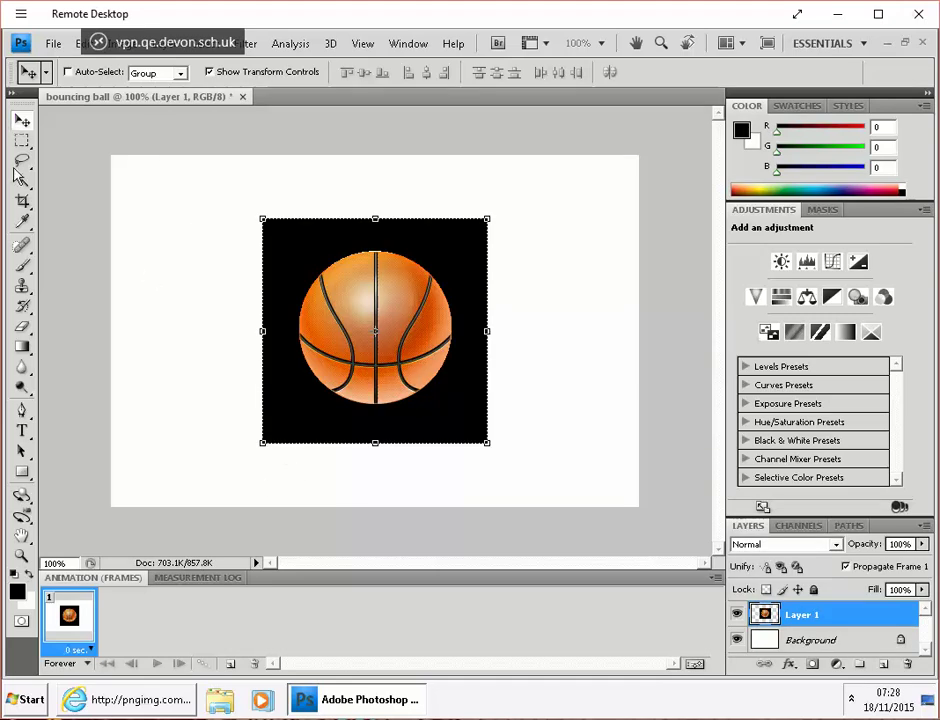
{"action": "left_click", "coordinate": [22, 180]}
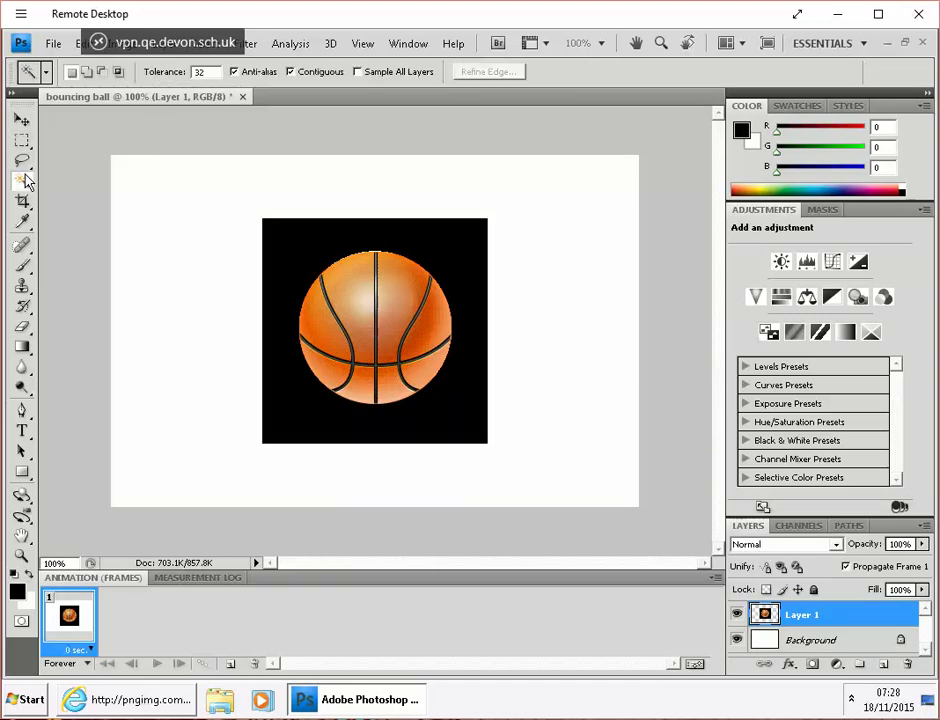
{"action": "left_click", "coordinate": [279, 261]}
{"action": "key", "text": "Delete"}
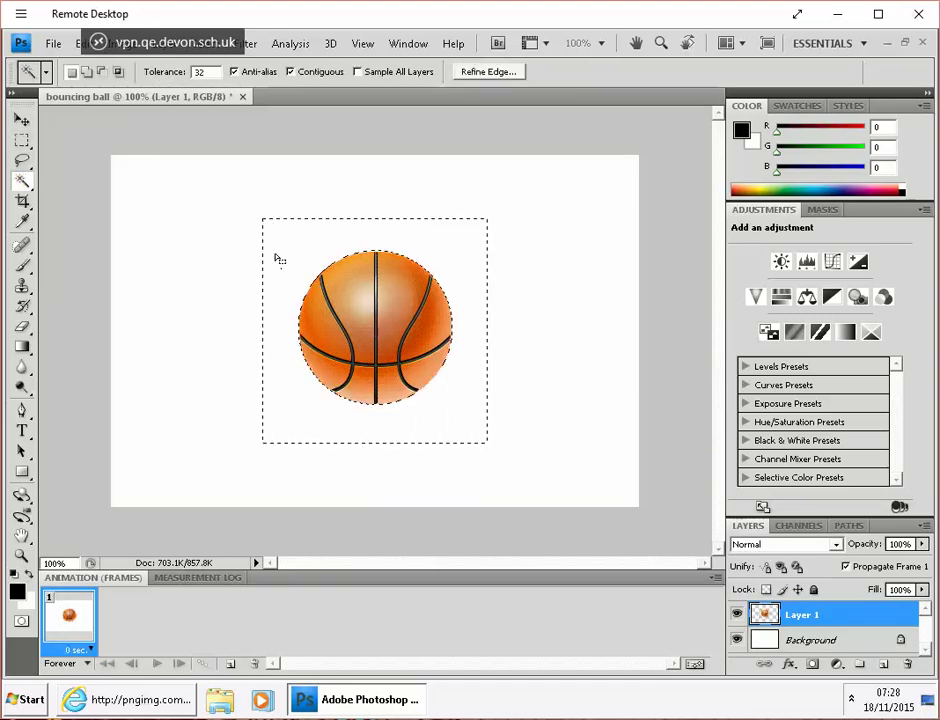
{"action": "key", "text": "ctrl+d"}
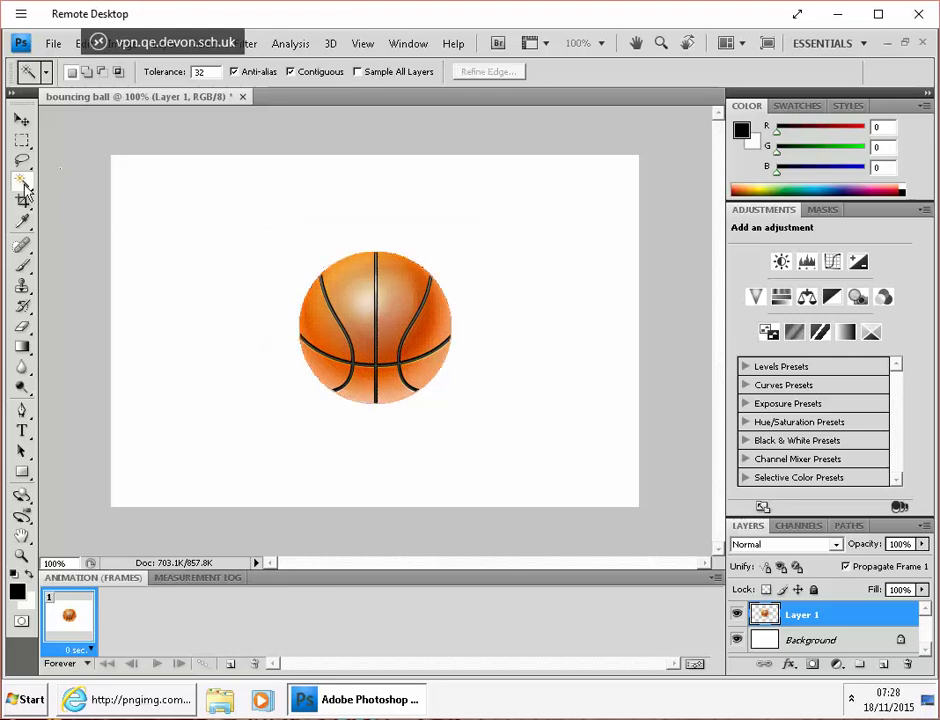
{"action": "left_click", "coordinate": [22, 119]}
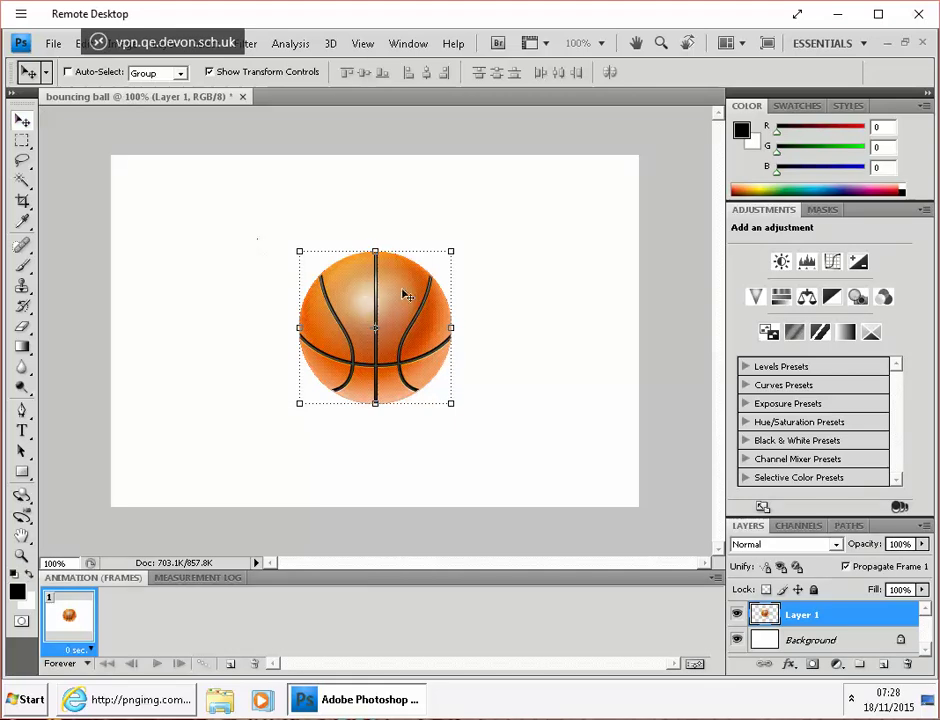
Scale the basketball down to about 35% and place it at the canvas's left edge
{"action": "left_click", "coordinate": [209, 73]}
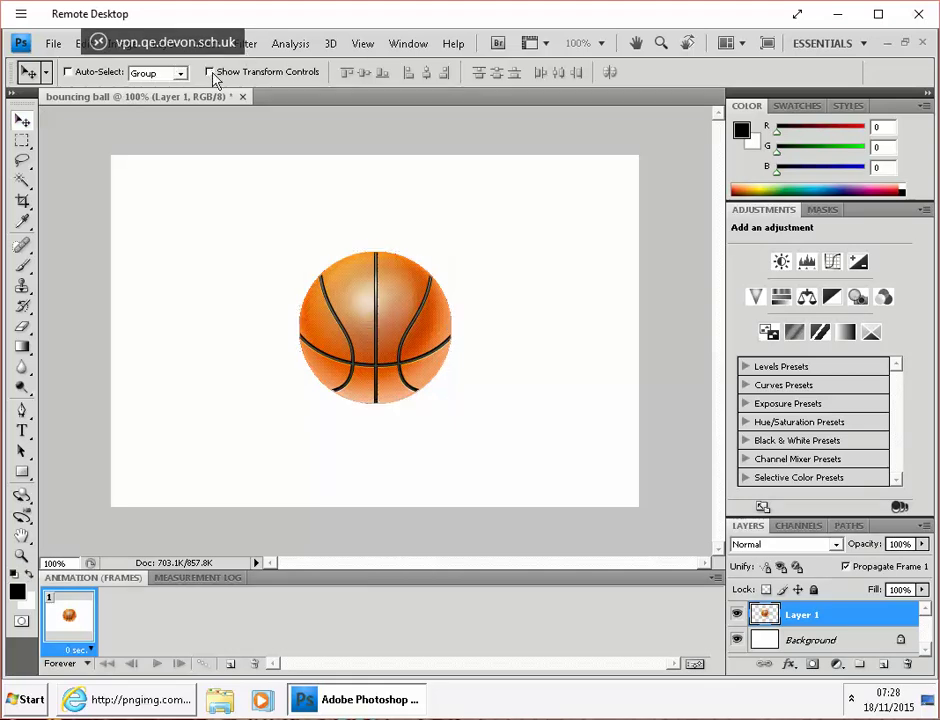
{"action": "left_click", "coordinate": [209, 73]}
{"action": "left_click_drag", "start_coordinate": [380, 296], "coordinate": [188, 262]}
{"action": "left_click_drag", "start_coordinate": [126, 229], "coordinate": [227, 327]}
{"action": "key", "text": "Return"}
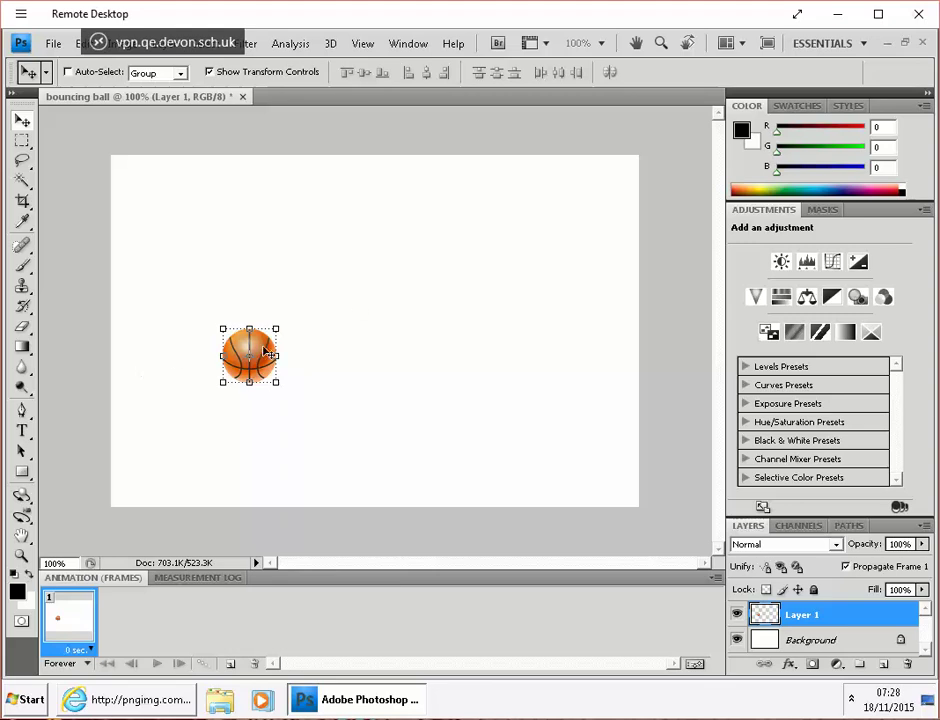
{"action": "left_click_drag", "start_coordinate": [265, 351], "coordinate": [149, 314]}
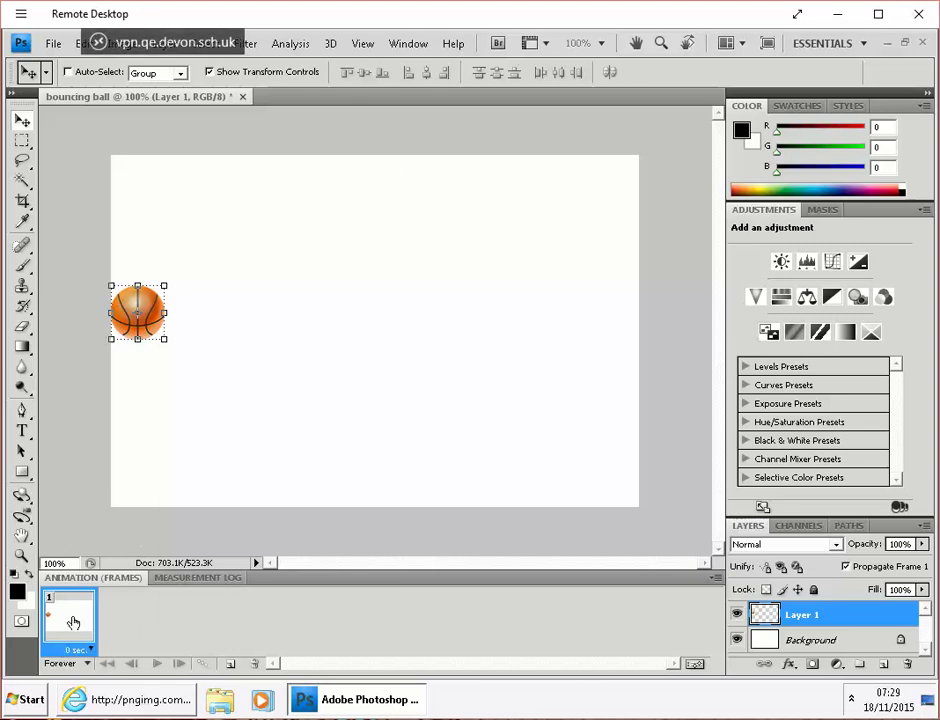
Duplicate frame 1 and move the ball near the canvas top in frame 2
{"action": "left_click", "coordinate": [231, 665]}
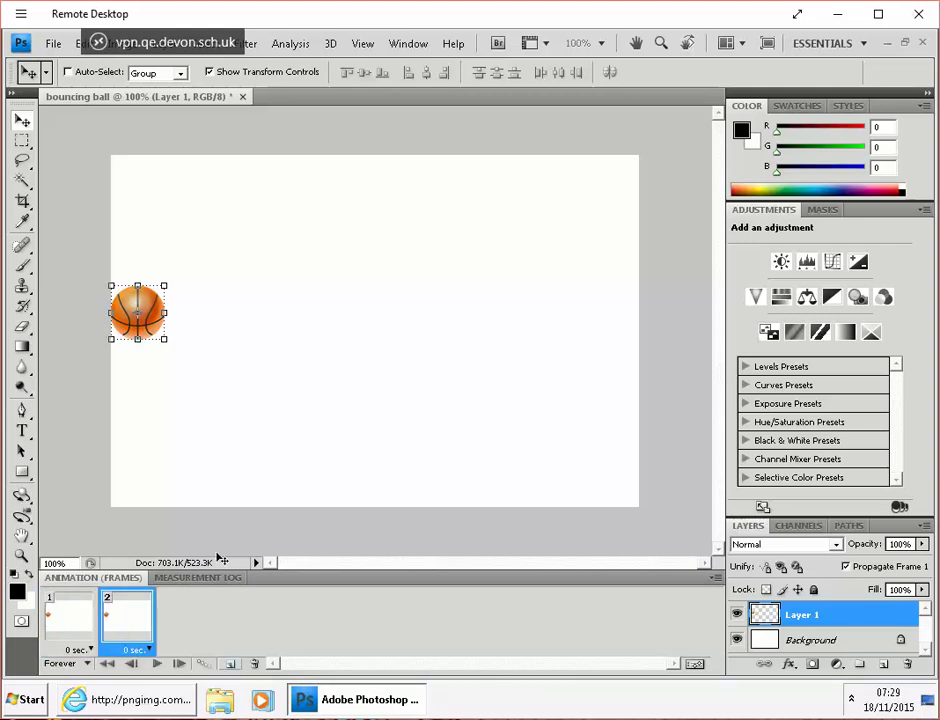
{"action": "left_click_drag", "start_coordinate": [157, 310], "coordinate": [288, 179]}
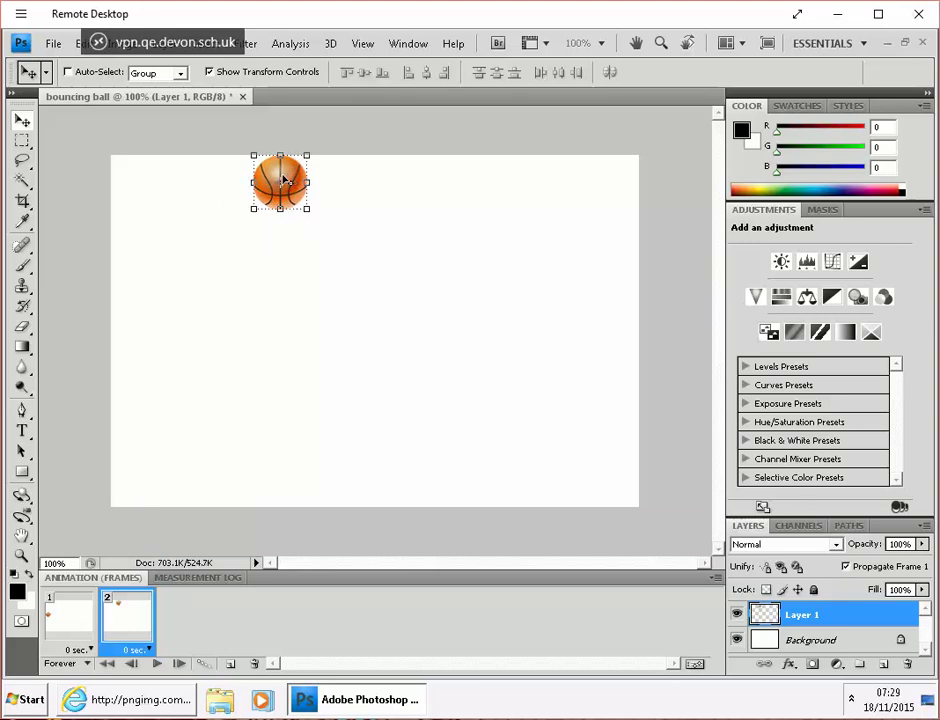
{"action": "left_click", "coordinate": [73, 631]}
{"action": "left_click", "coordinate": [102, 624]}
{"action": "left_click", "coordinate": [92, 622]}
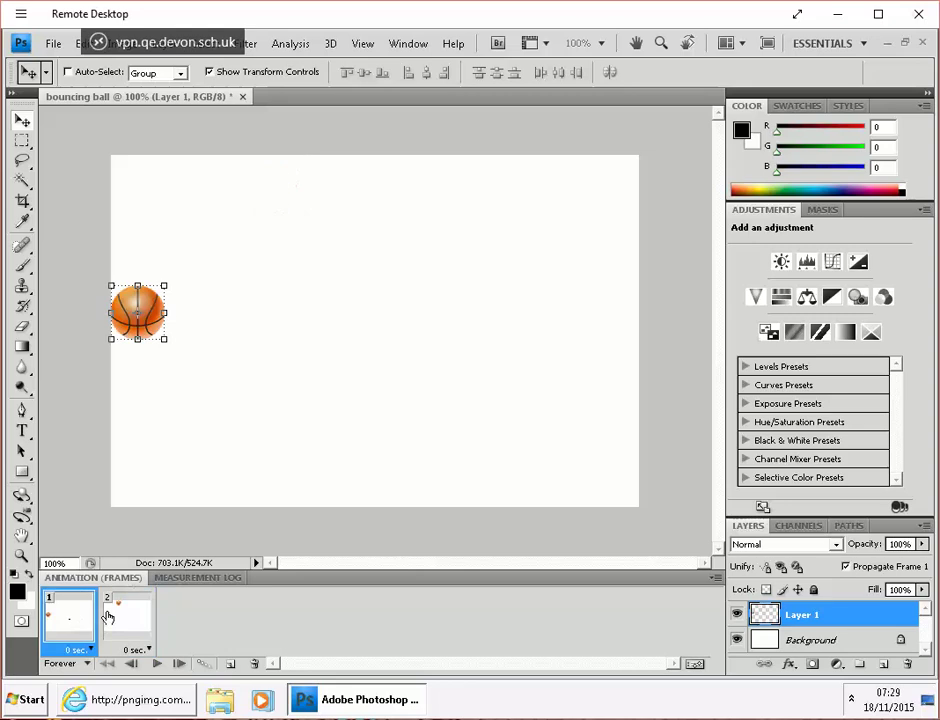
{"action": "left_click", "coordinate": [116, 630], "text": "shift"}
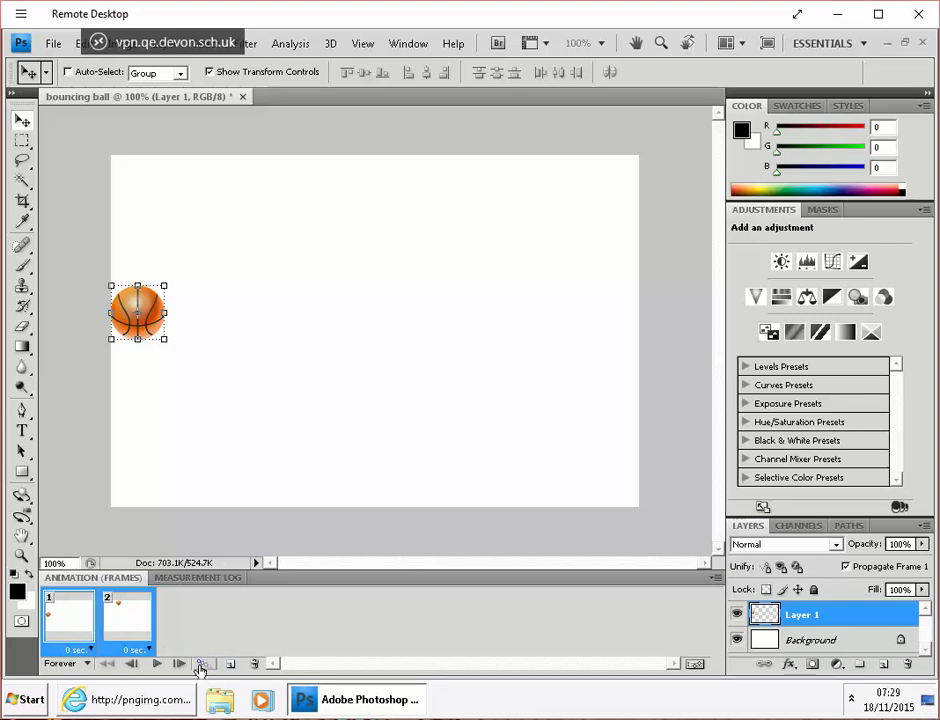
Tween 5 in-between frames from frame 1 to frame 2 and preview the animation
{"action": "left_click", "coordinate": [200, 667]}
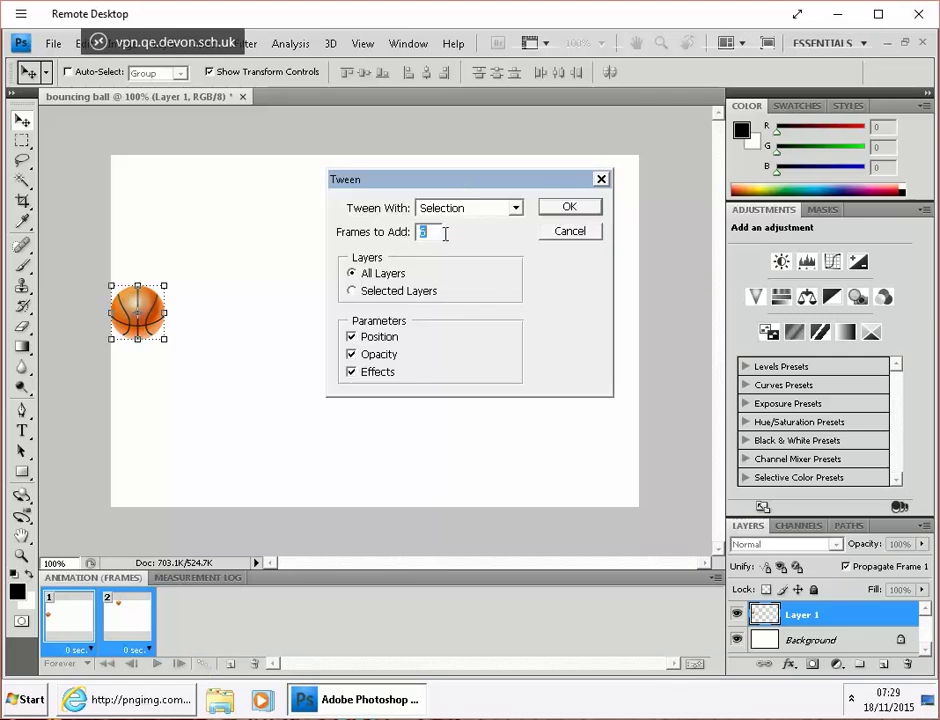
{"action": "left_click", "coordinate": [568, 207]}
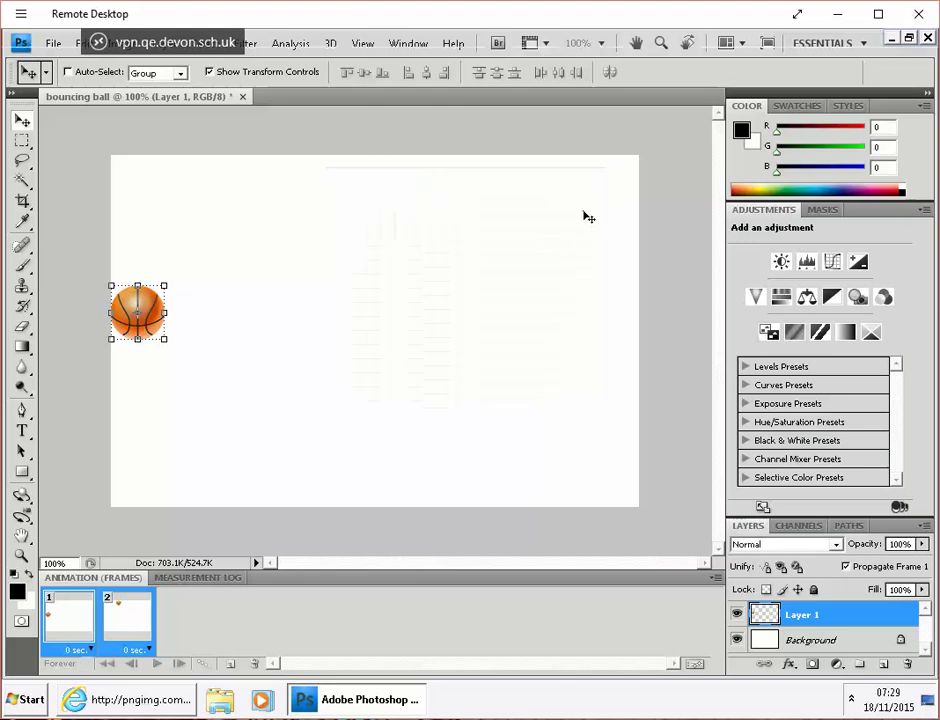
{"action": "left_click", "coordinate": [157, 663]}
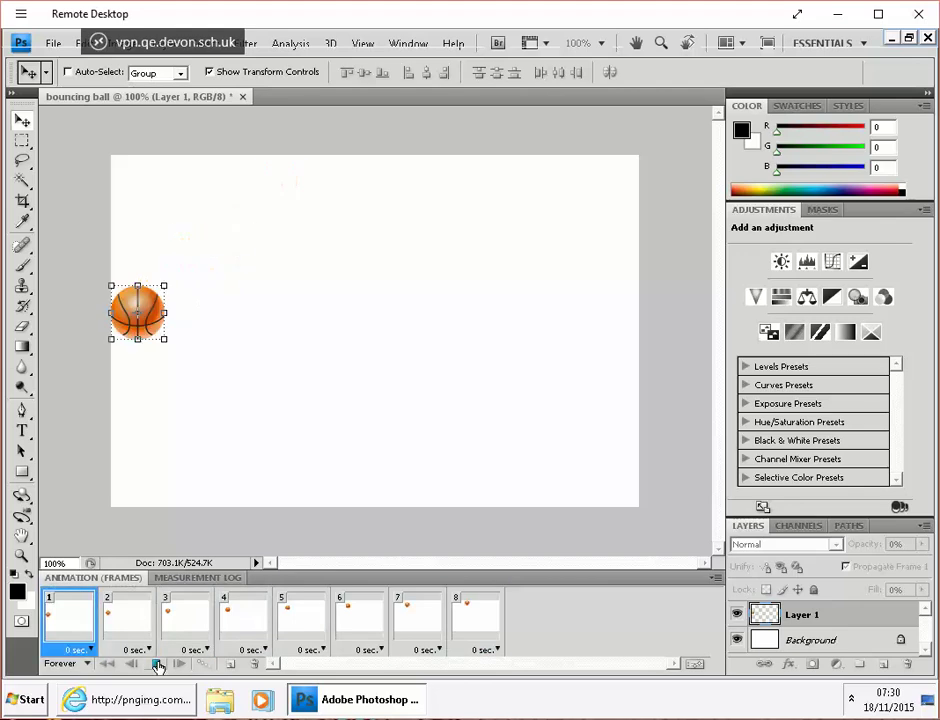
{"action": "left_click", "coordinate": [157, 664]}
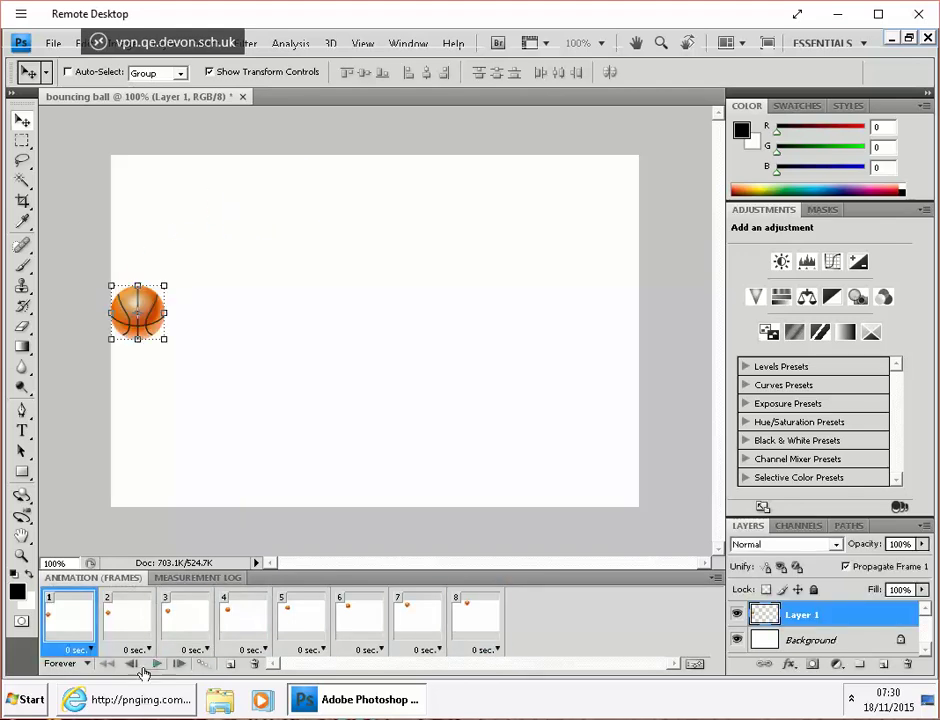
Change the loop option from Forever to Once and replay the animation
{"action": "left_click", "coordinate": [65, 663]}
{"action": "left_click", "coordinate": [92, 588]}
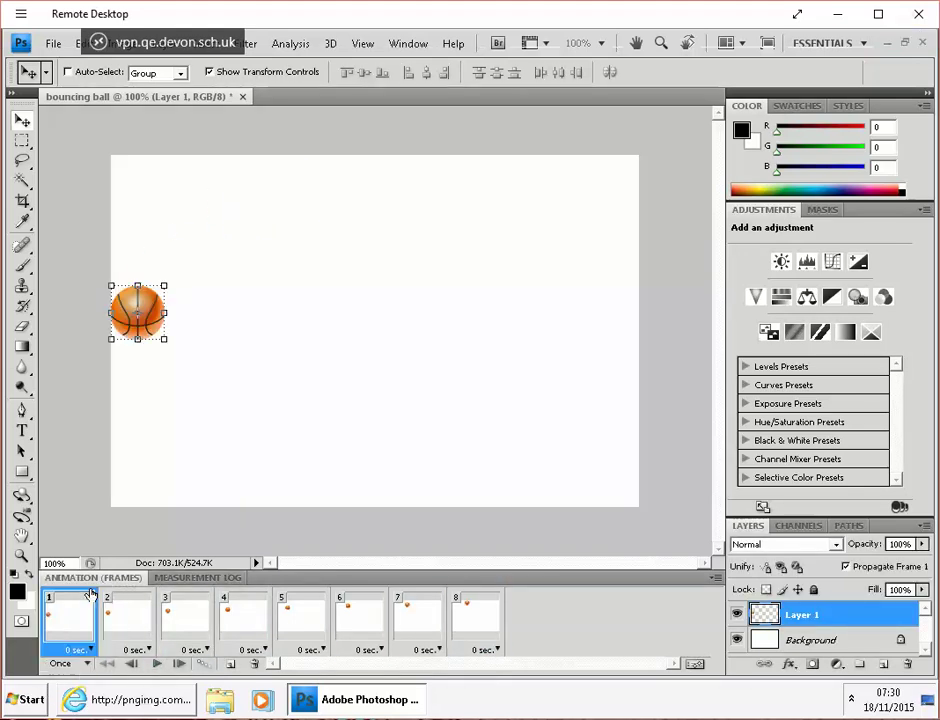
{"action": "left_click", "coordinate": [157, 664]}
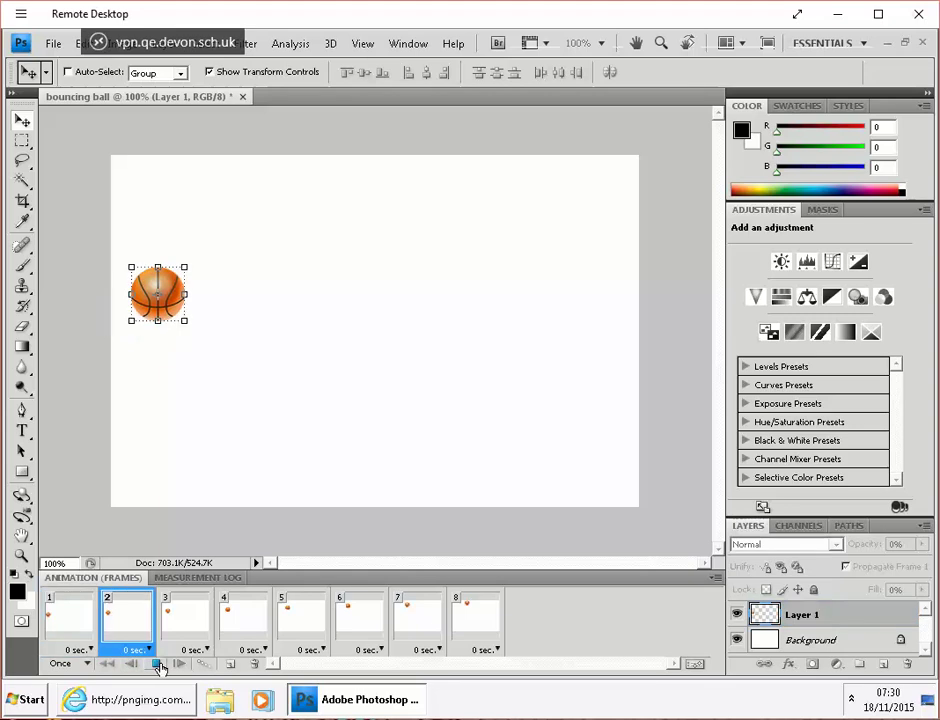
{"action": "left_click", "coordinate": [157, 664]}
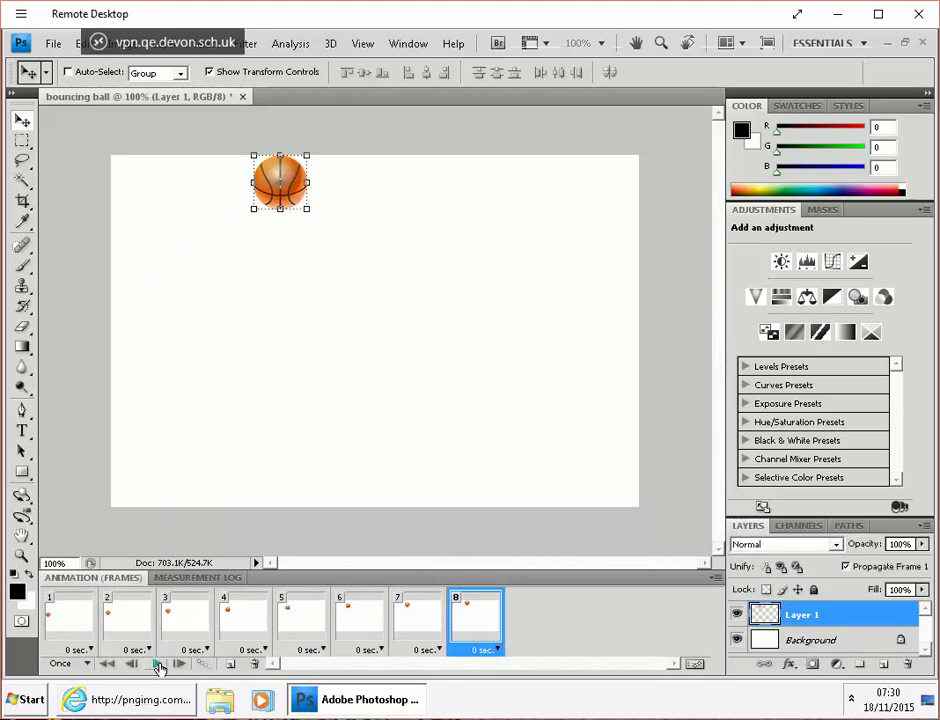
{"action": "left_click", "coordinate": [157, 664]}
Add frame 9 with the ball at the right edge and tween frames 8–9
{"action": "left_click", "coordinate": [230, 666]}
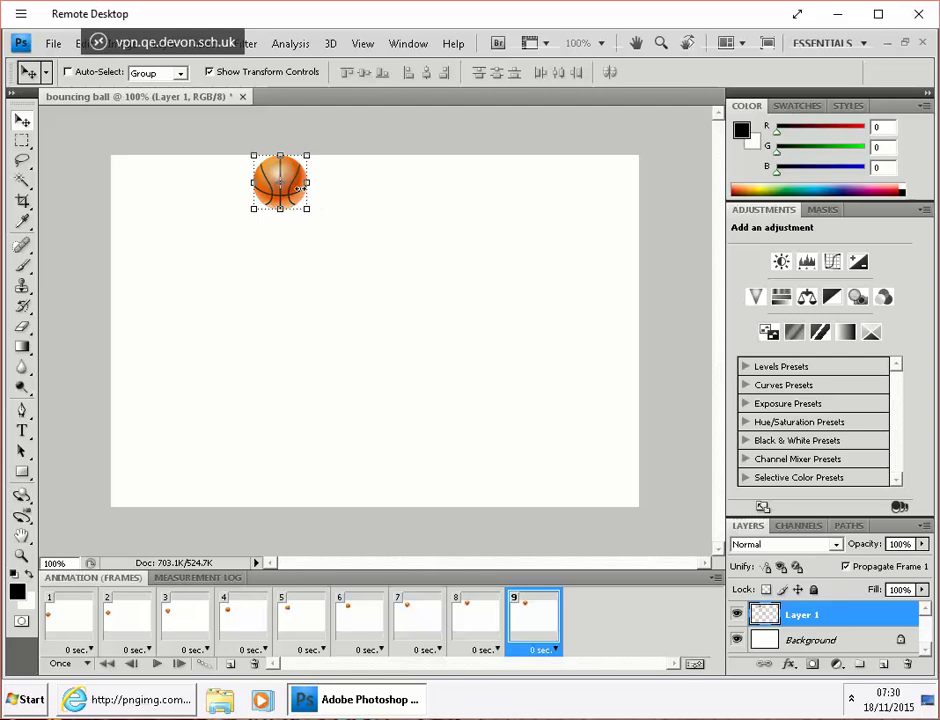
{"action": "left_click_drag", "start_coordinate": [298, 187], "coordinate": [624, 306]}
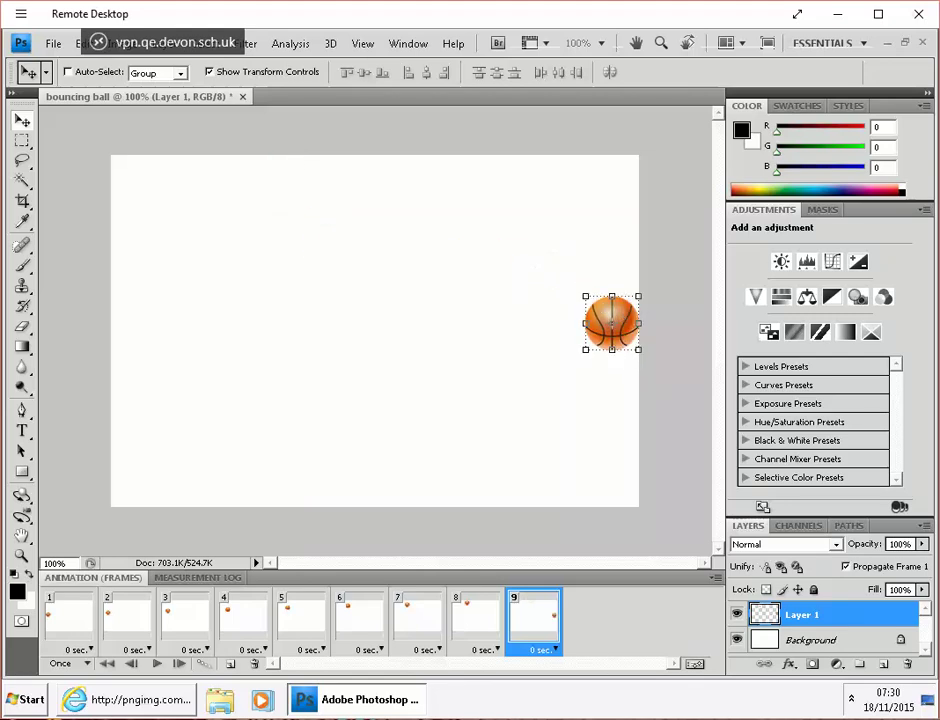
{"action": "left_click", "coordinate": [490, 630]}
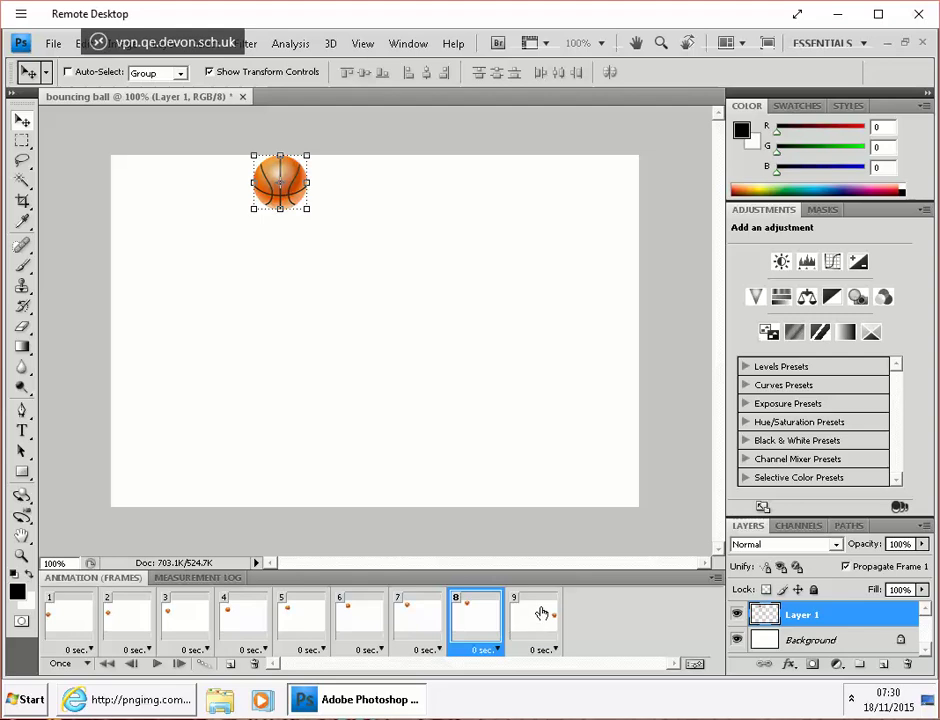
{"action": "left_click", "coordinate": [543, 613], "text": "shift"}
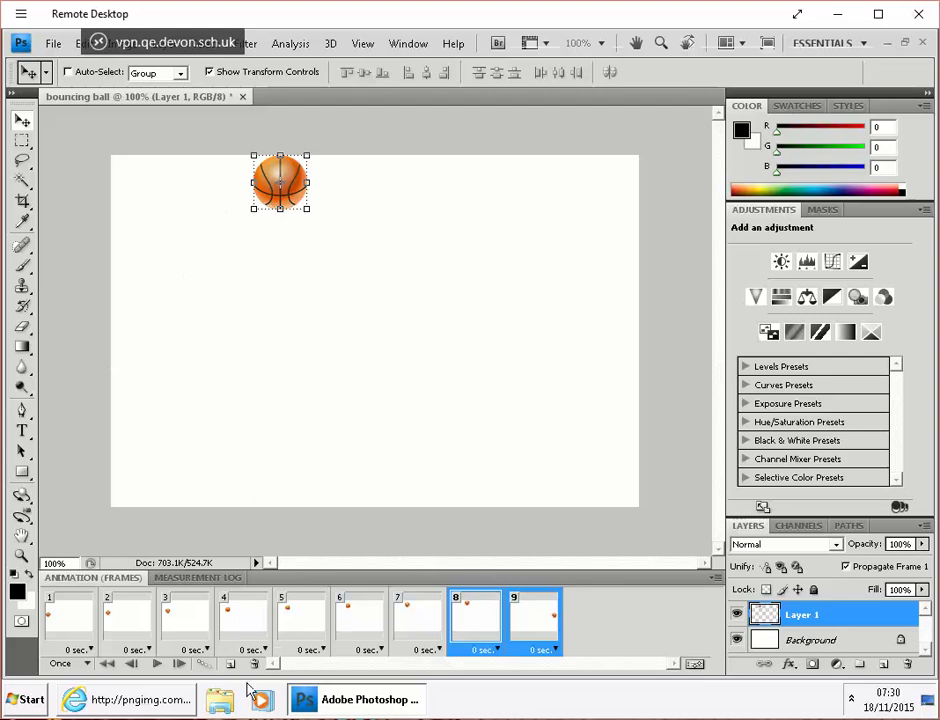
{"action": "left_click", "coordinate": [203, 663]}
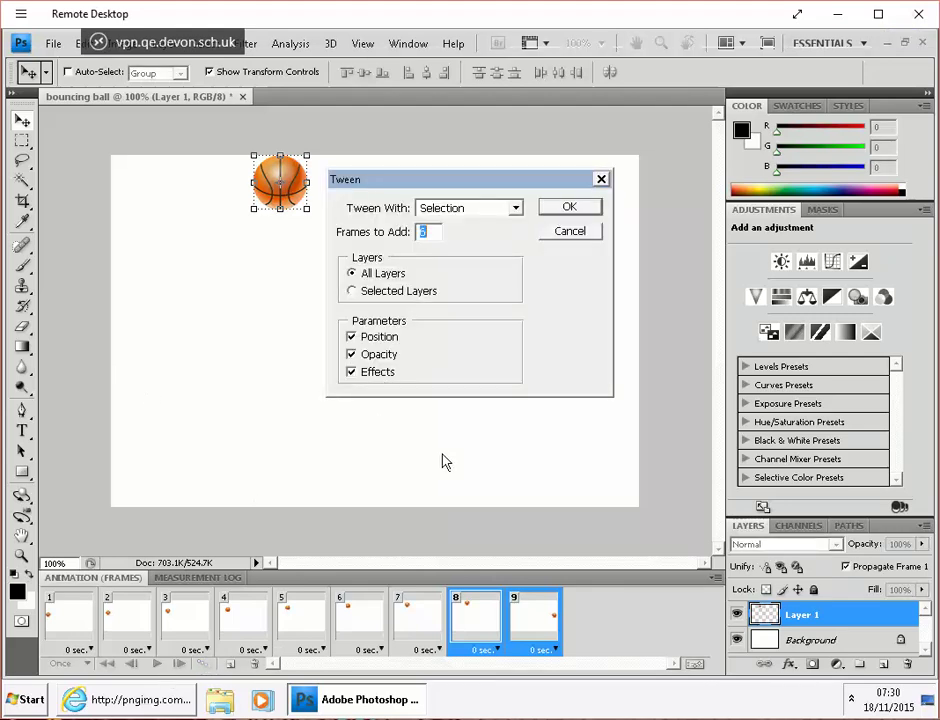
Add 10 tweened frames between frames 8 and 9, then preview the animation
{"action": "type", "text": "10"}
{"action": "left_click", "coordinate": [571, 208]}
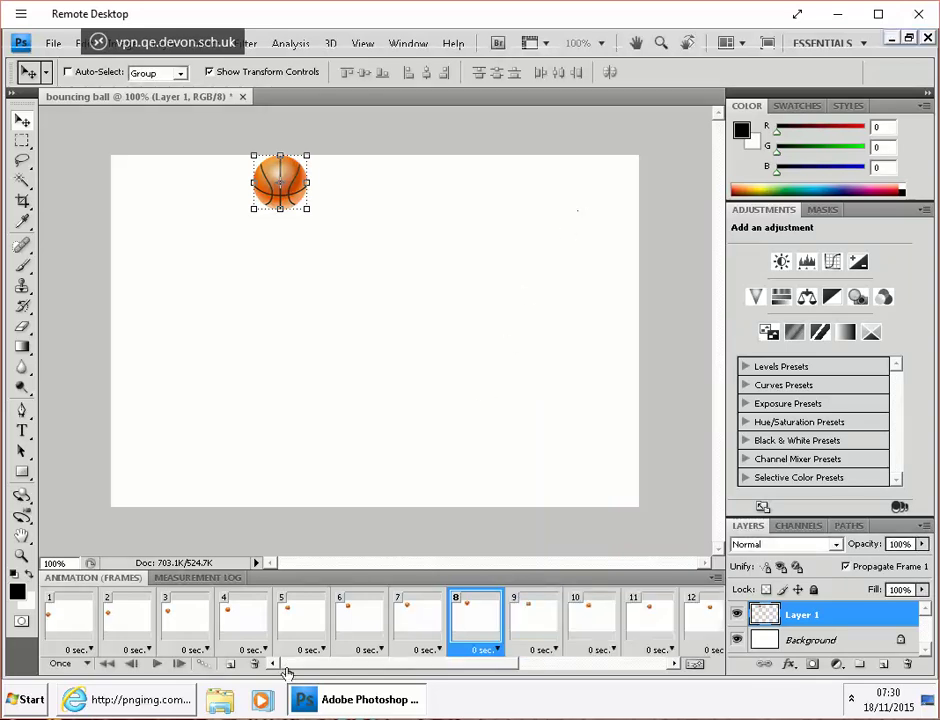
{"action": "left_click", "coordinate": [159, 664]}
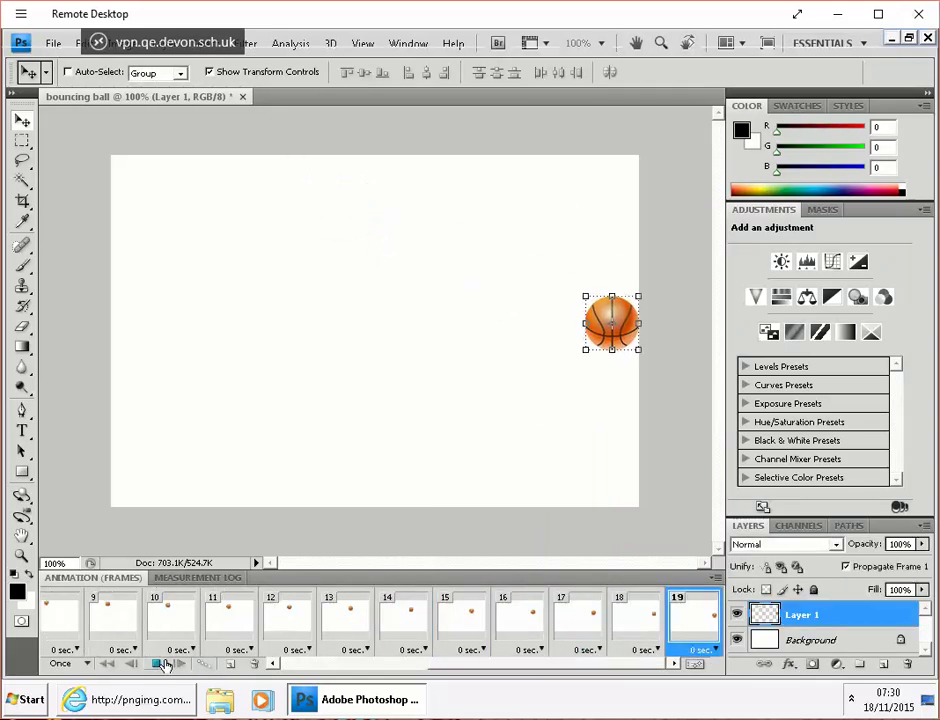
{"action": "left_click", "coordinate": [160, 664]}
Add frame 20 with the ball at the canvas bottom middle, selecting frames 19–20
{"action": "left_click", "coordinate": [230, 665]}
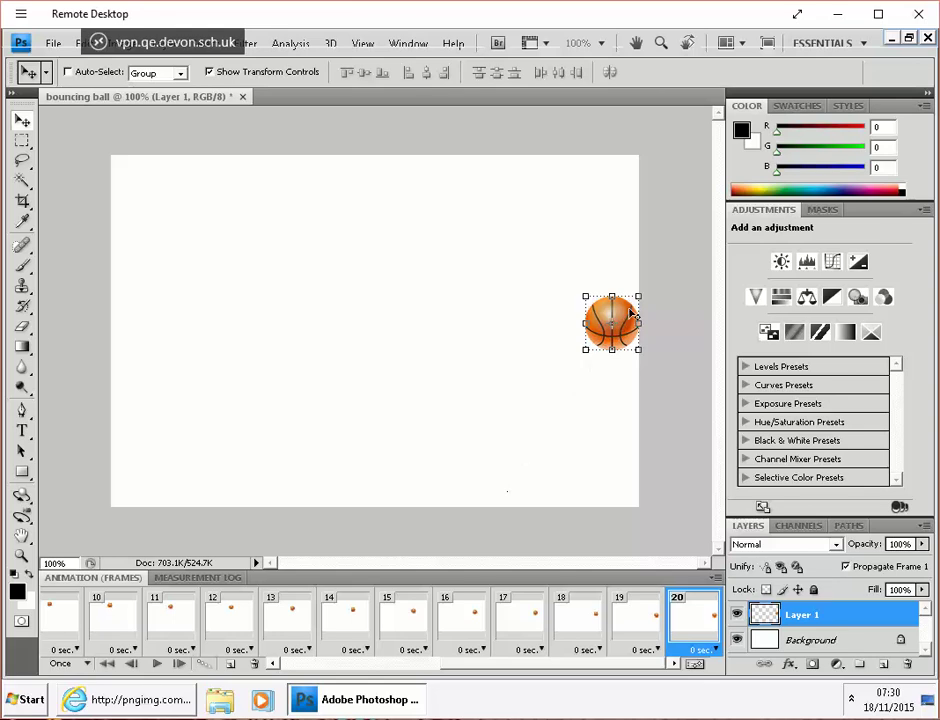
{"action": "left_click_drag", "start_coordinate": [630, 313], "coordinate": [626, 319]}
{"action": "left_click_drag", "start_coordinate": [521, 428], "coordinate": [355, 584]}
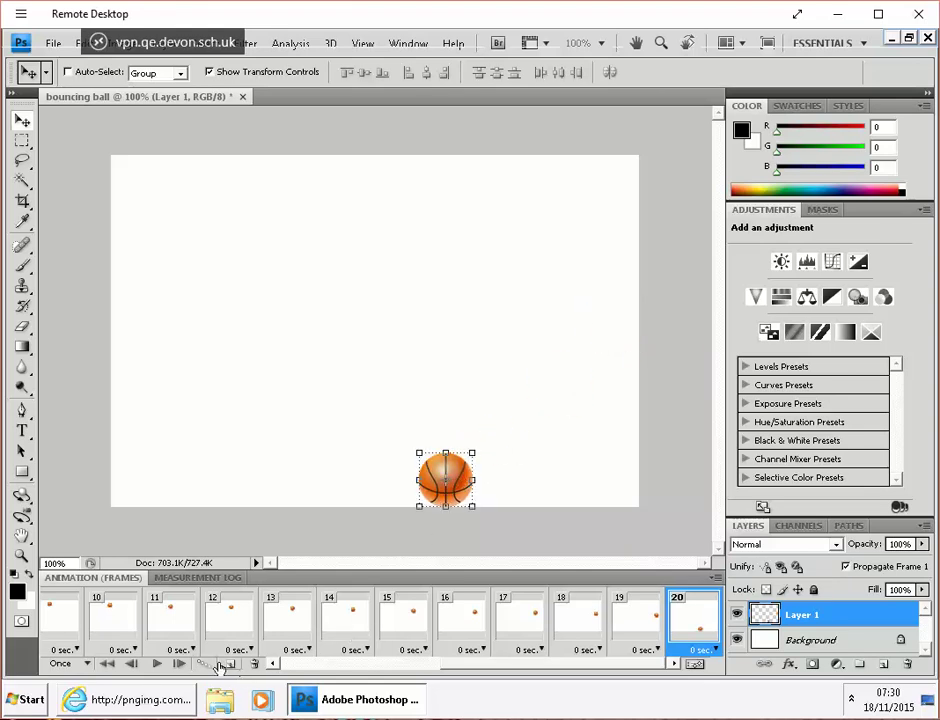
{"action": "left_click", "coordinate": [632, 619], "text": "shift"}
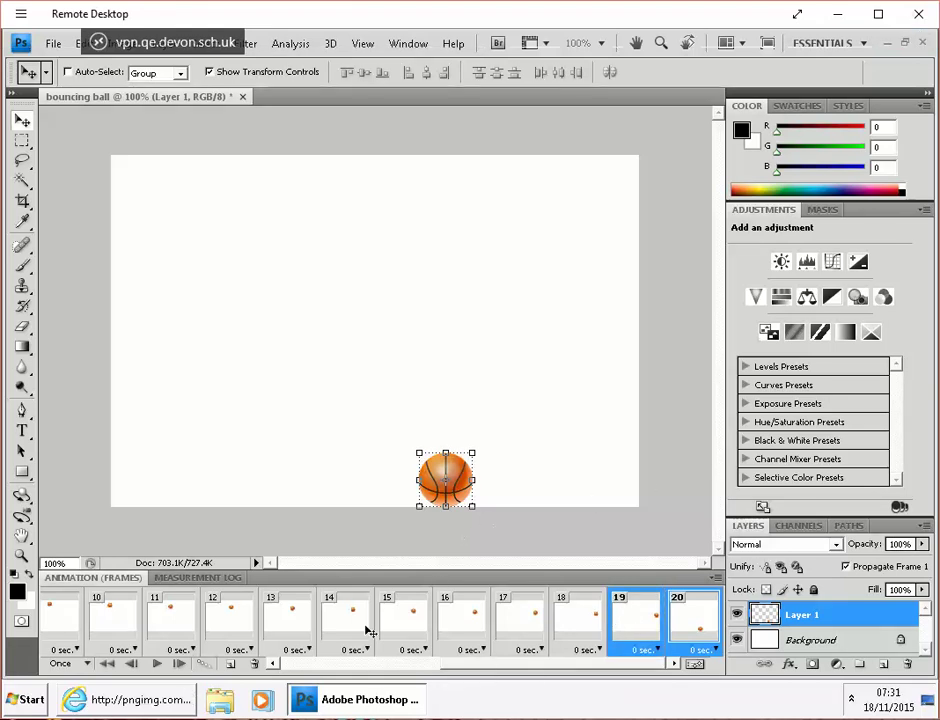
Tween 6 in-between frames between frames 19 and 20, then preview the animation
{"action": "left_click", "coordinate": [205, 663]}
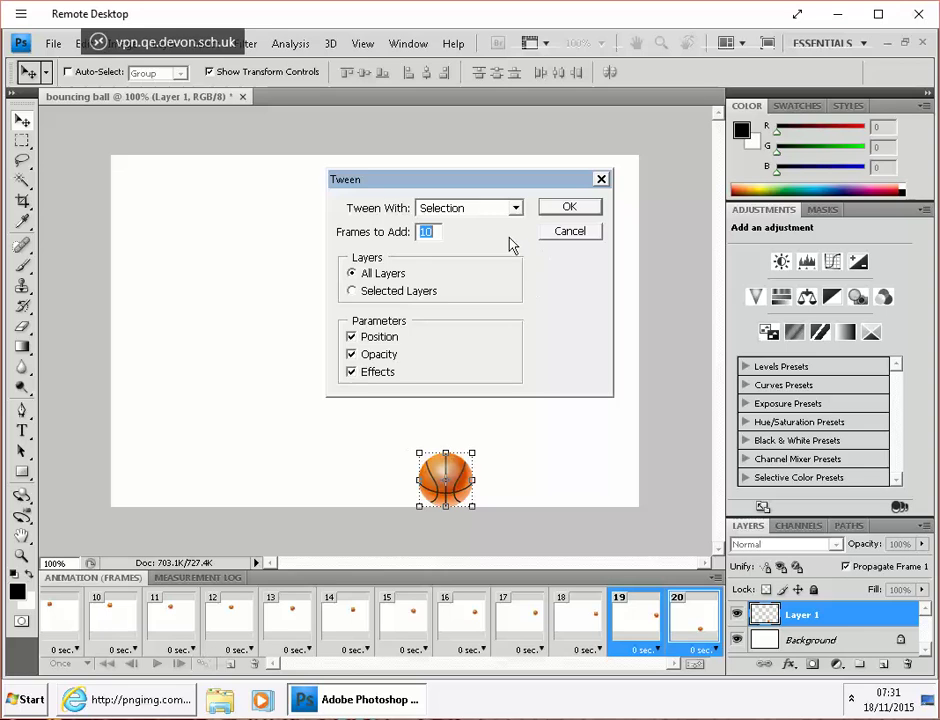
{"action": "type", "text": "6"}
{"action": "left_click", "coordinate": [570, 208]}
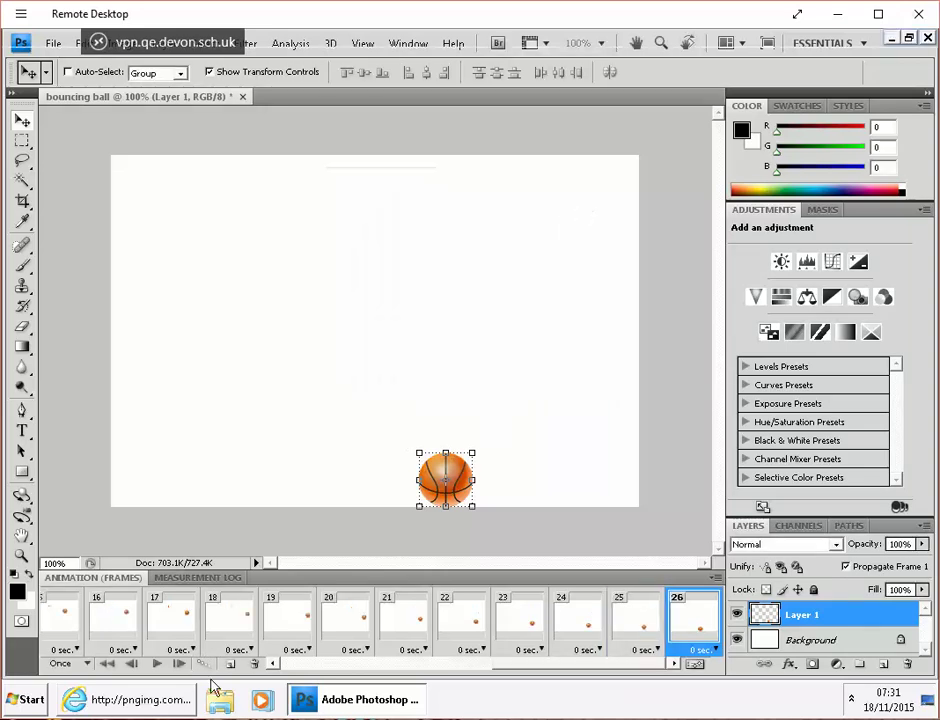
{"action": "left_click", "coordinate": [157, 664]}
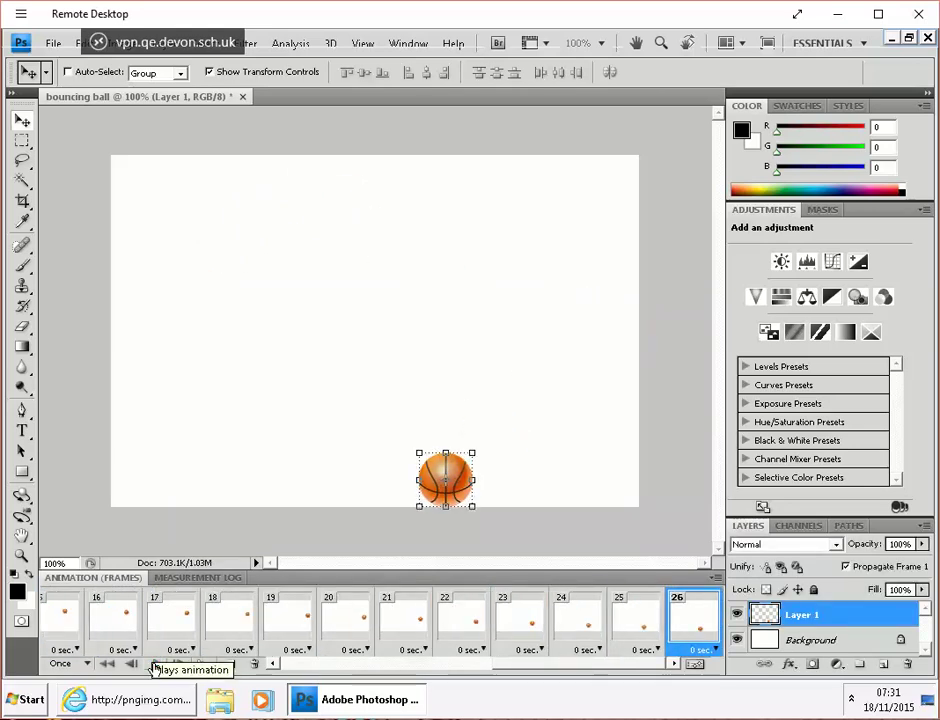
Review the opening frames to check the basketball's starting position at the left edge
{"action": "left_click_drag", "start_coordinate": [565, 672], "coordinate": [304, 671]}
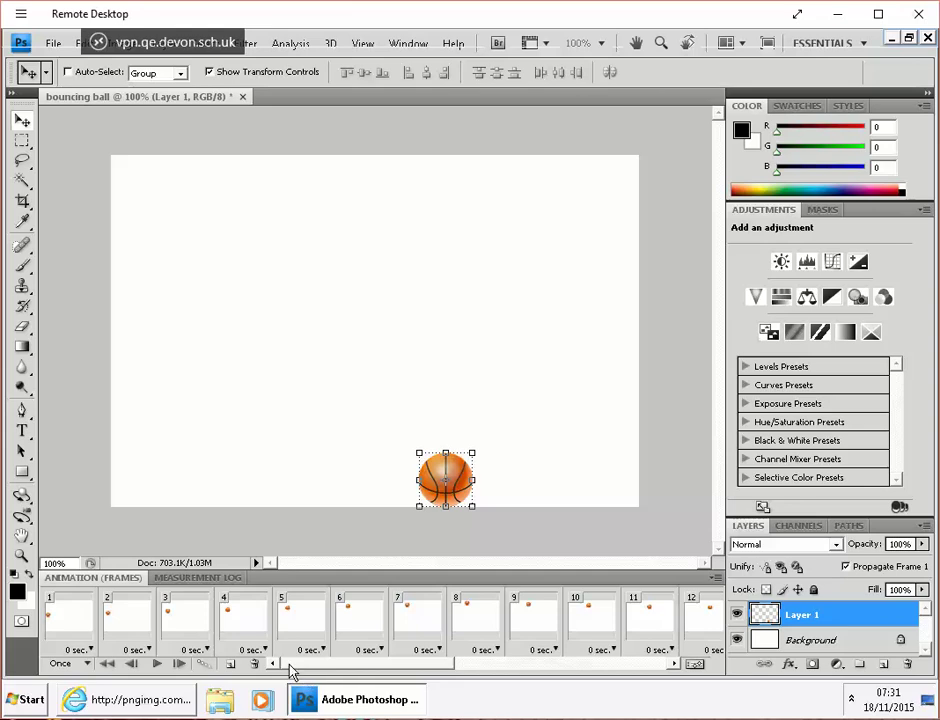
{"action": "left_click", "coordinate": [85, 616]}
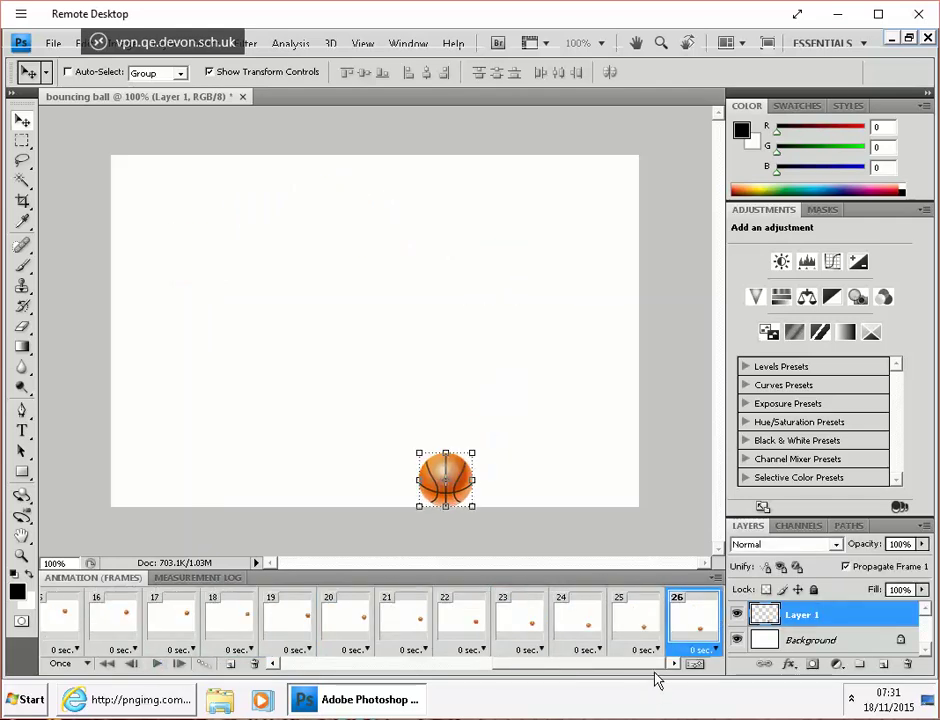
{"action": "left_click_drag", "start_coordinate": [650, 671], "coordinate": [328, 704]}
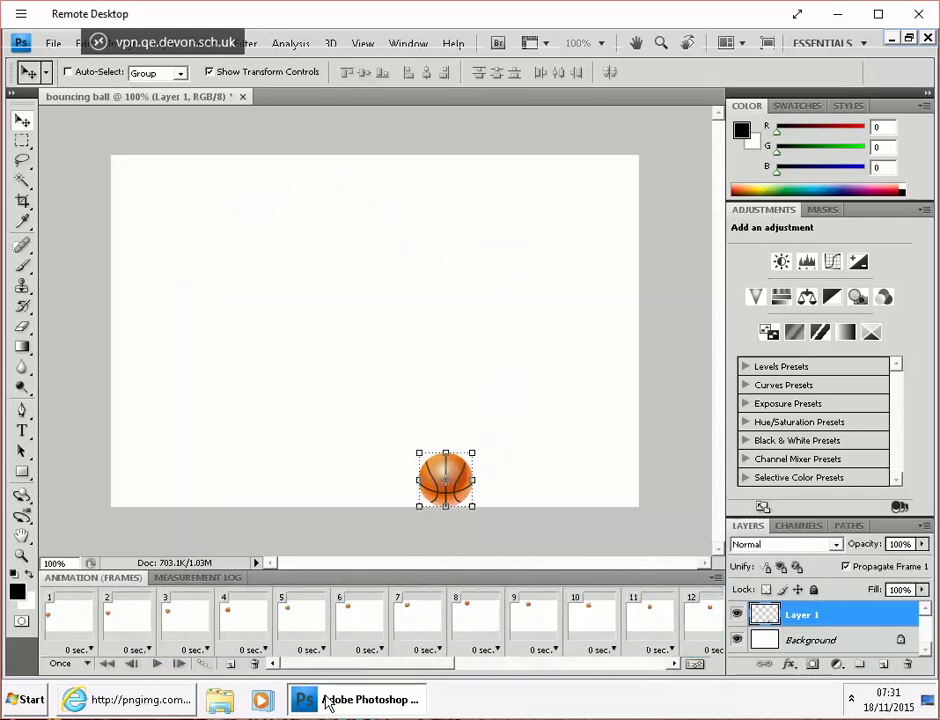
{"action": "left_click", "coordinate": [76, 622]}
{"action": "left_click", "coordinate": [128, 622]}
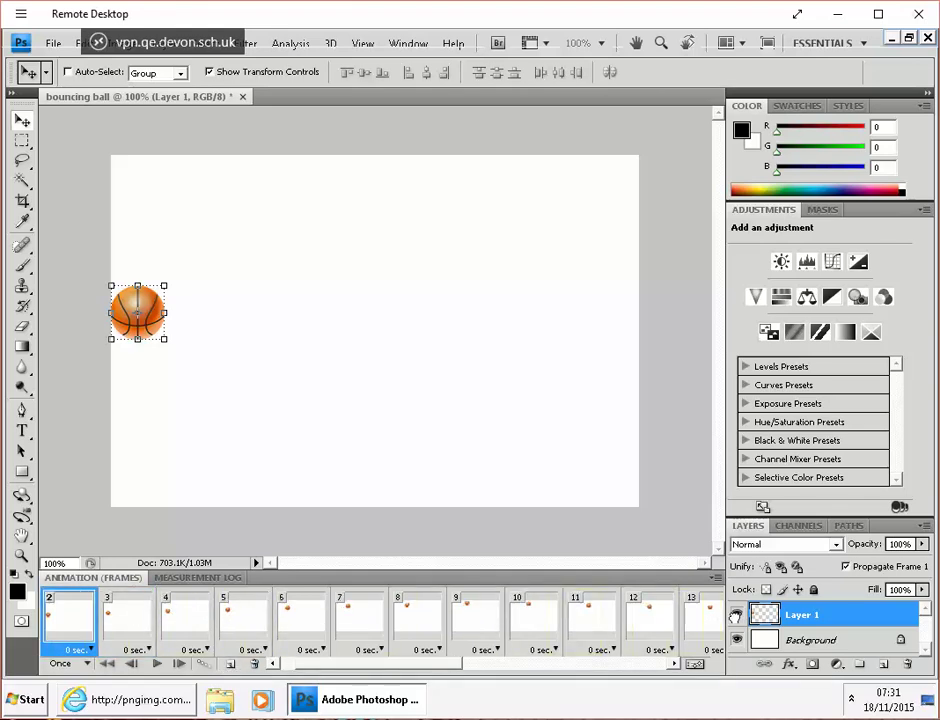
Select the last two frames, 27 and 26, in the Animation panel
{"action": "scroll", "coordinate": [380, 620], "scroll_direction": "right", "scroll_amount": 10}
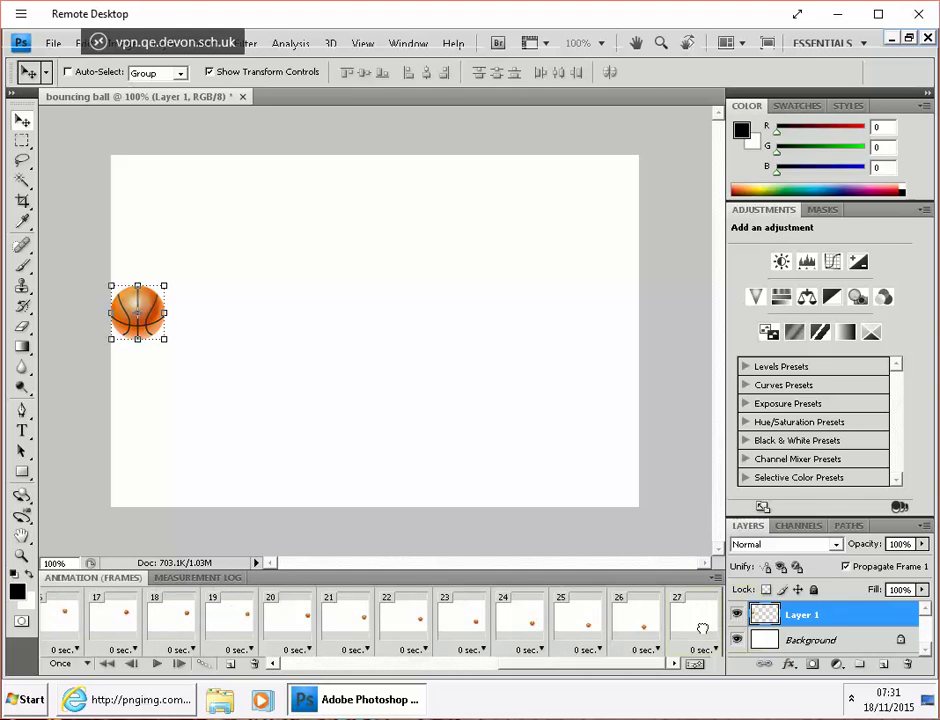
{"action": "left_click", "coordinate": [700, 634]}
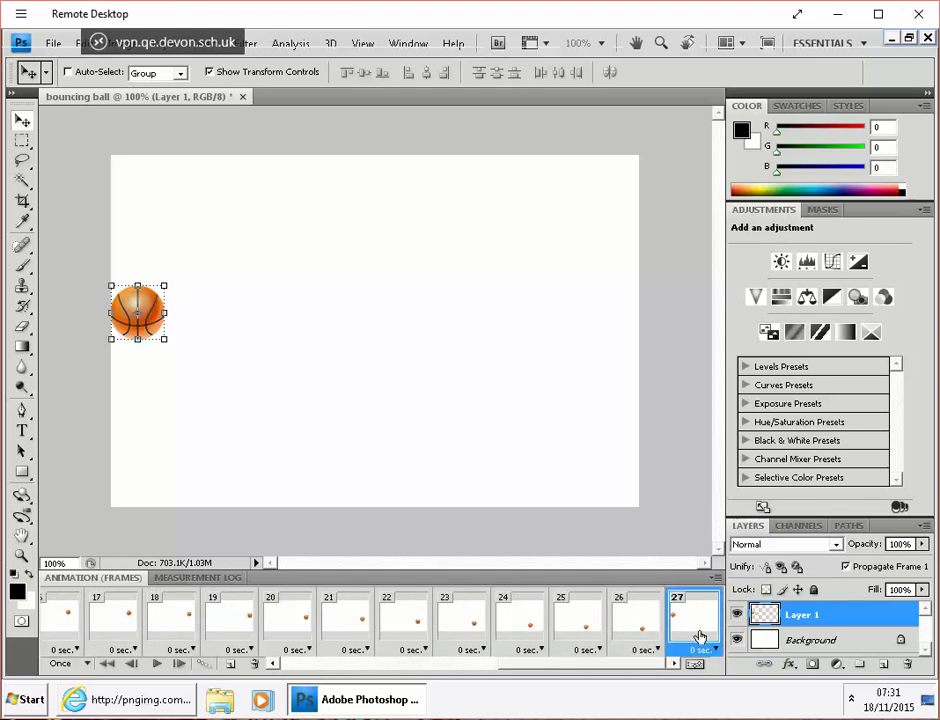
{"action": "left_click", "coordinate": [640, 620], "text": "shift"}
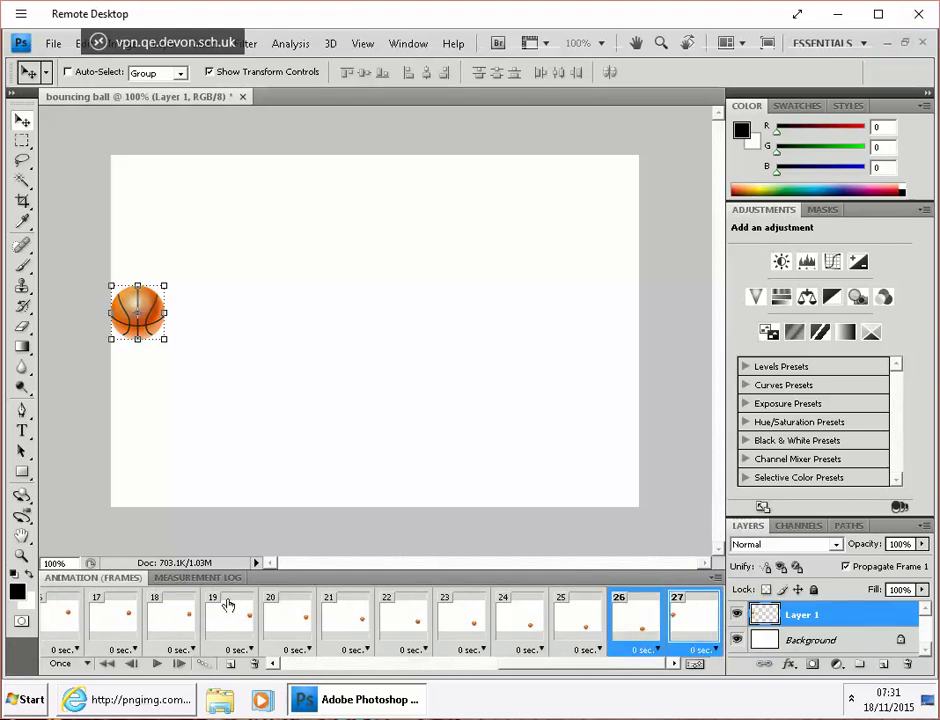
Tween between frames 26 and 27, then preview the 33-frame bounce and inspect frame 27
{"action": "left_click", "coordinate": [204, 664]}
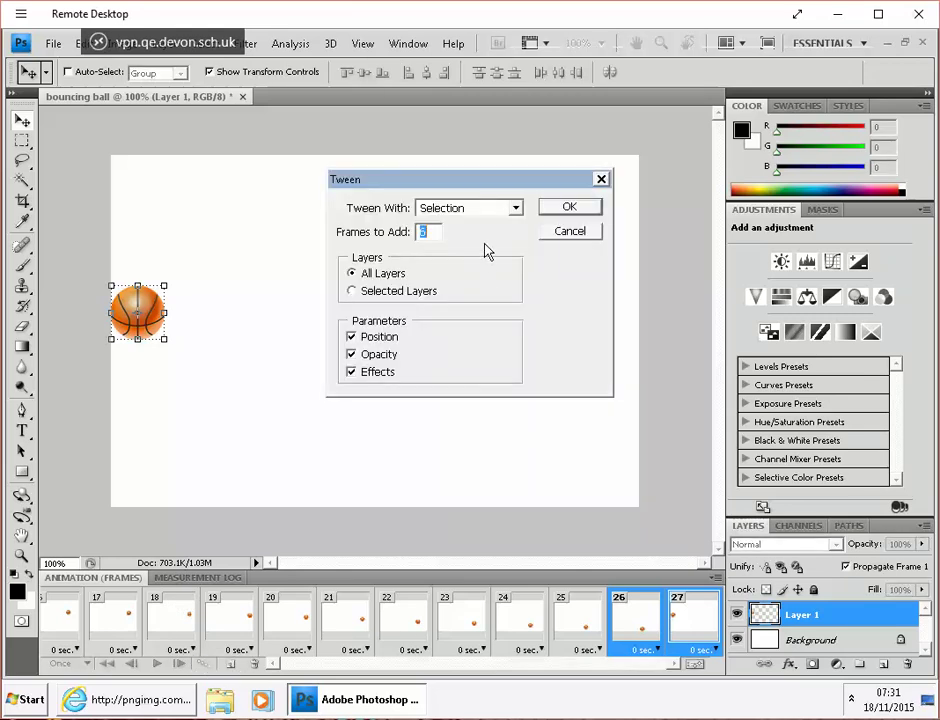
{"action": "left_click", "coordinate": [568, 207]}
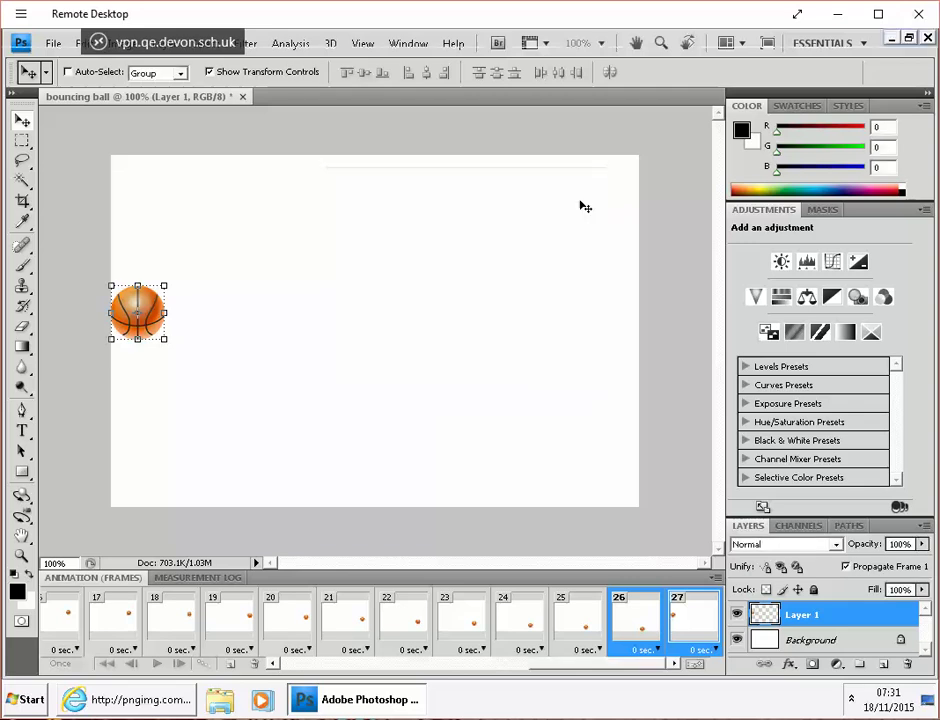
{"action": "left_click", "coordinate": [158, 664]}
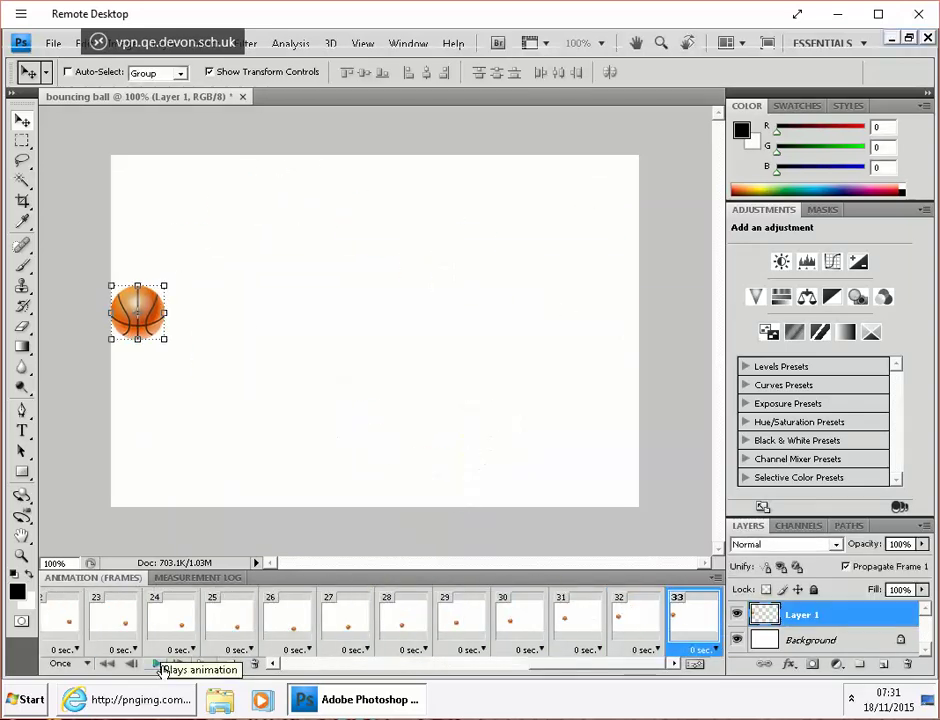
{"action": "left_click", "coordinate": [158, 664]}
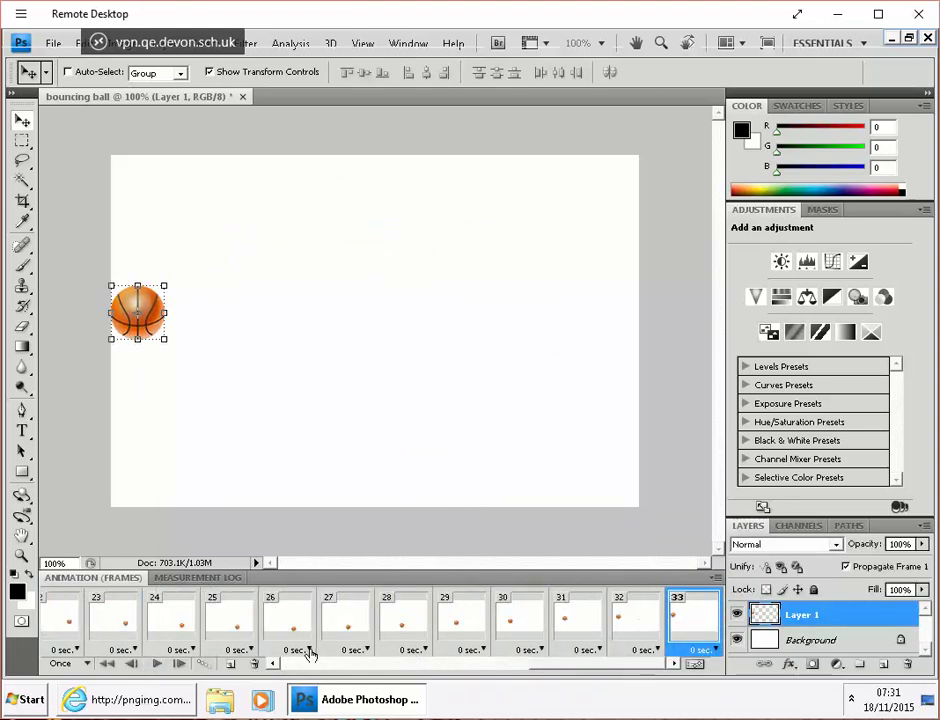
{"action": "left_click", "coordinate": [340, 620]}
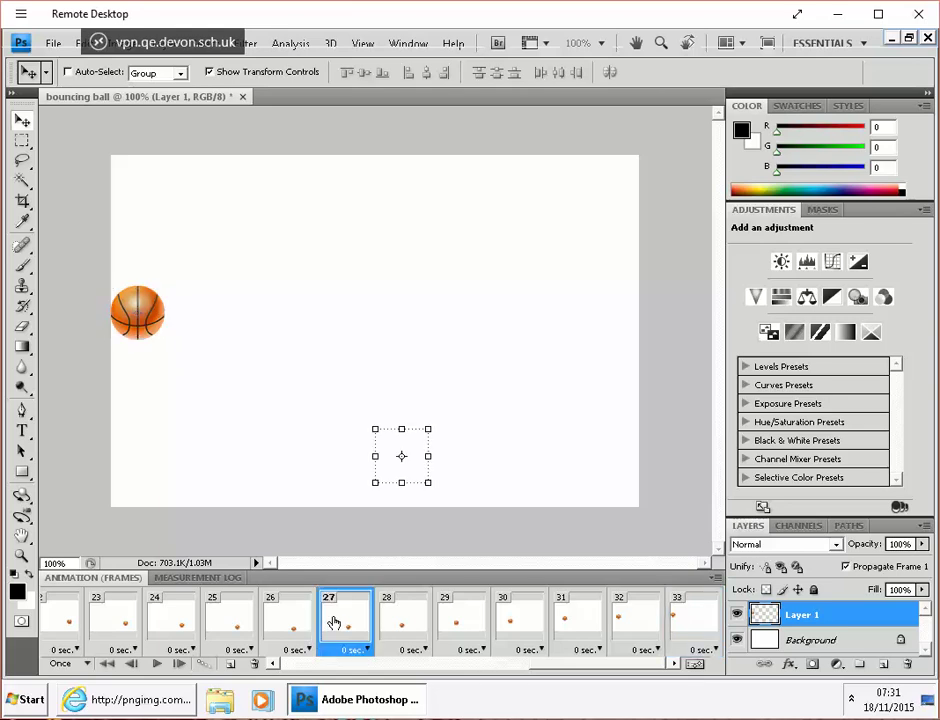
Delete the earlier in-between frames 27 through 32
{"action": "left_click", "coordinate": [619, 607], "text": "shift"}
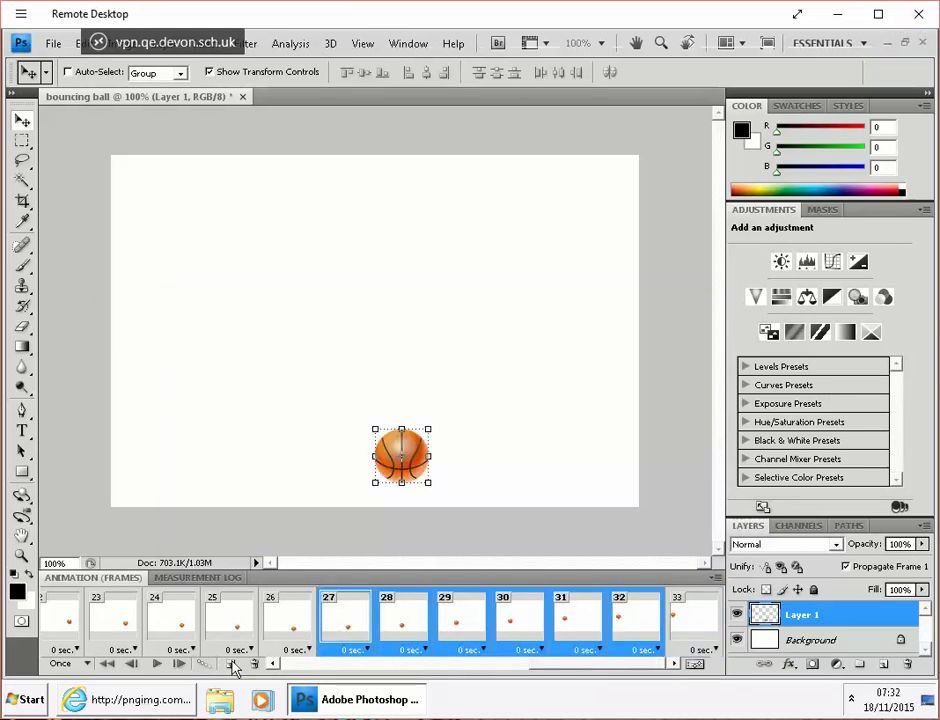
{"action": "left_click", "coordinate": [255, 665]}
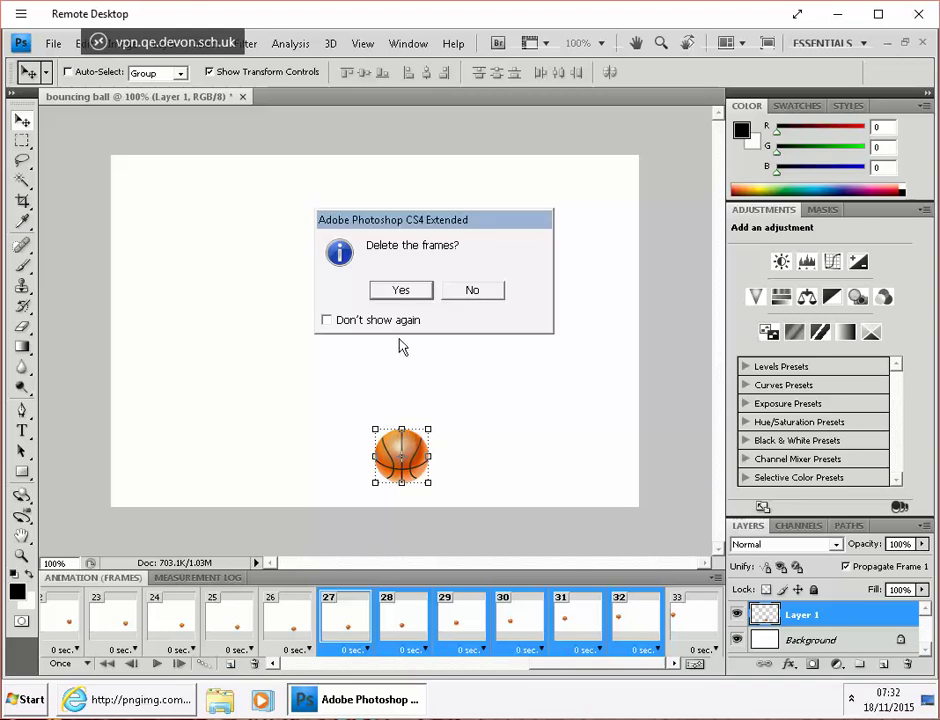
{"action": "left_click", "coordinate": [392, 294]}
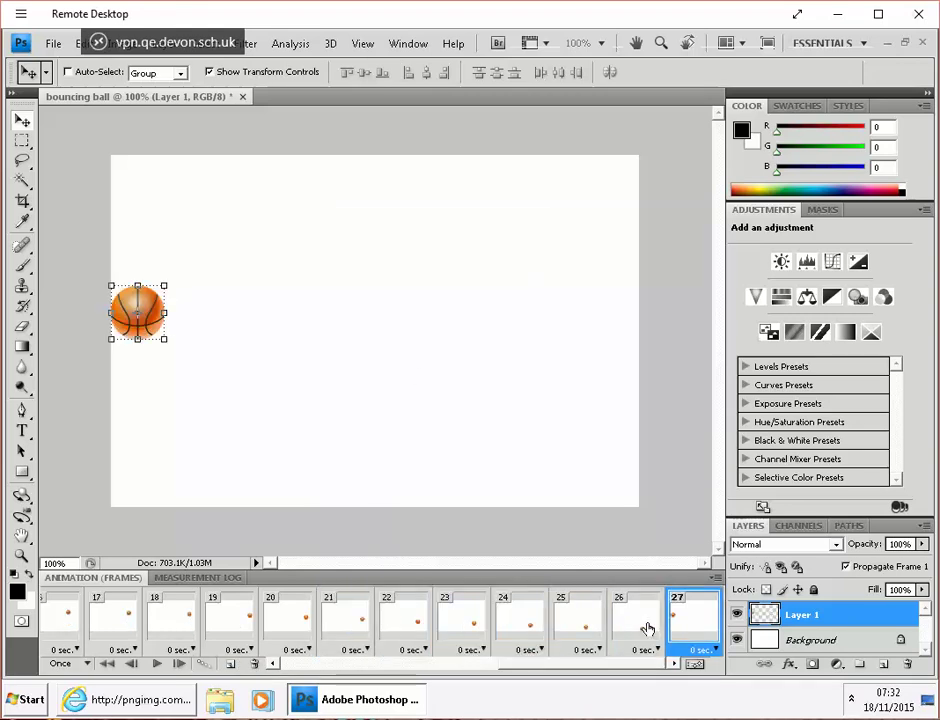
Tween frames 26–27 with 10 added frames and play the 37-frame animation to check it
{"action": "left_click", "coordinate": [648, 628], "text": "shift"}
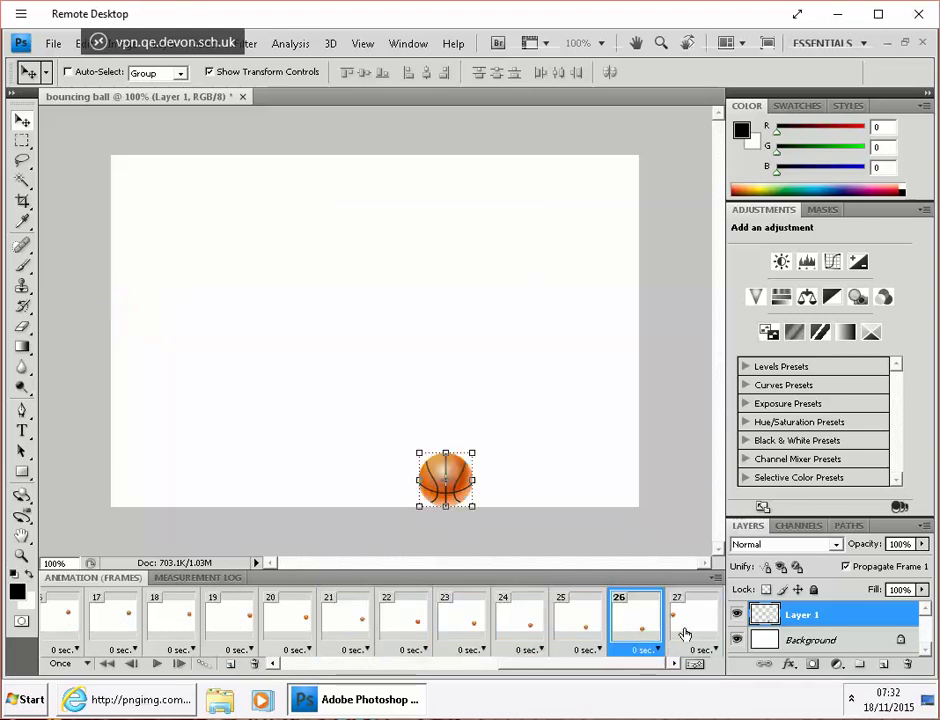
{"action": "left_click", "coordinate": [205, 667]}
{"action": "type", "text": "10"}
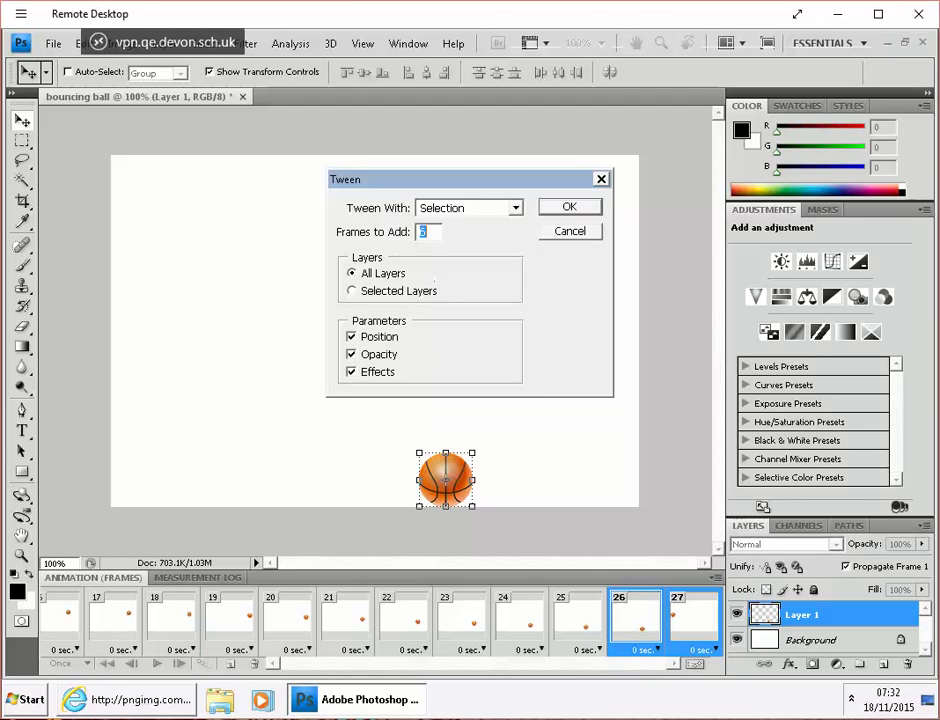
{"action": "left_click", "coordinate": [569, 208]}
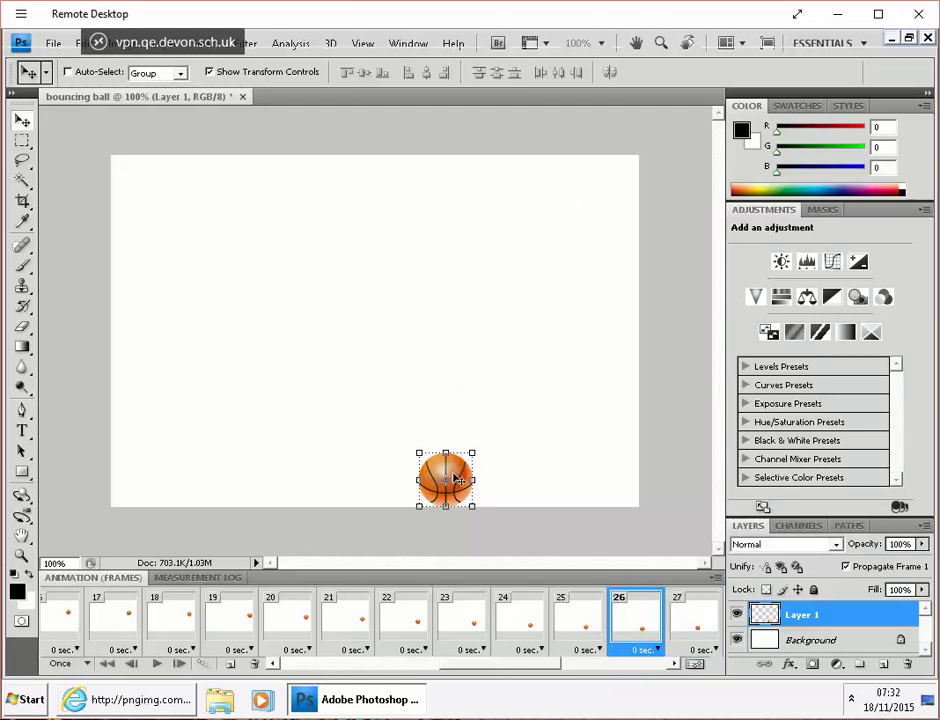
{"action": "left_click", "coordinate": [157, 664]}
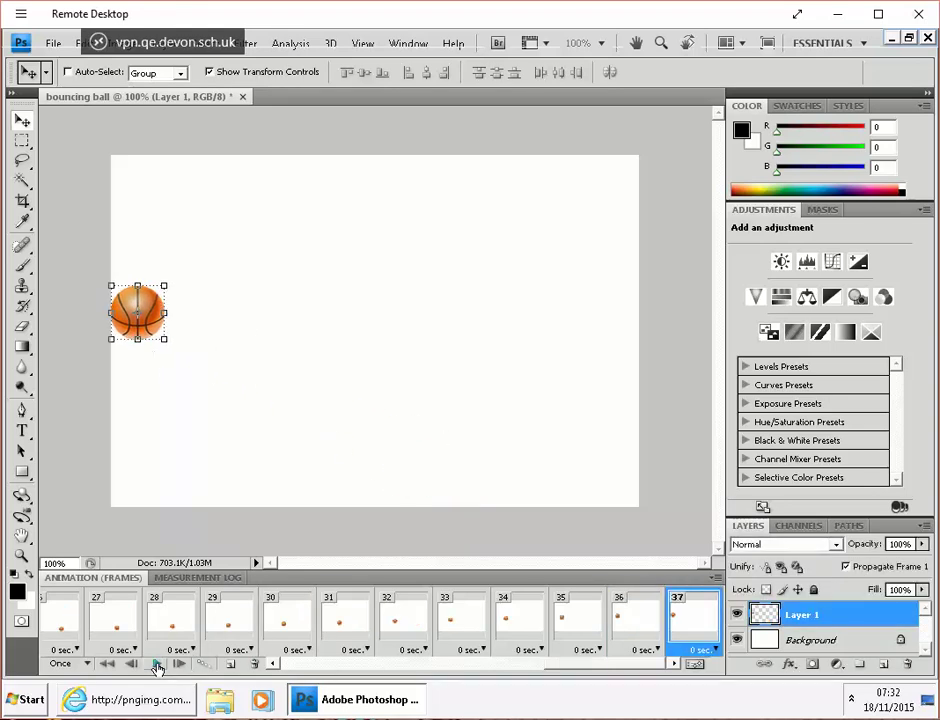
{"action": "left_click", "coordinate": [157, 664]}
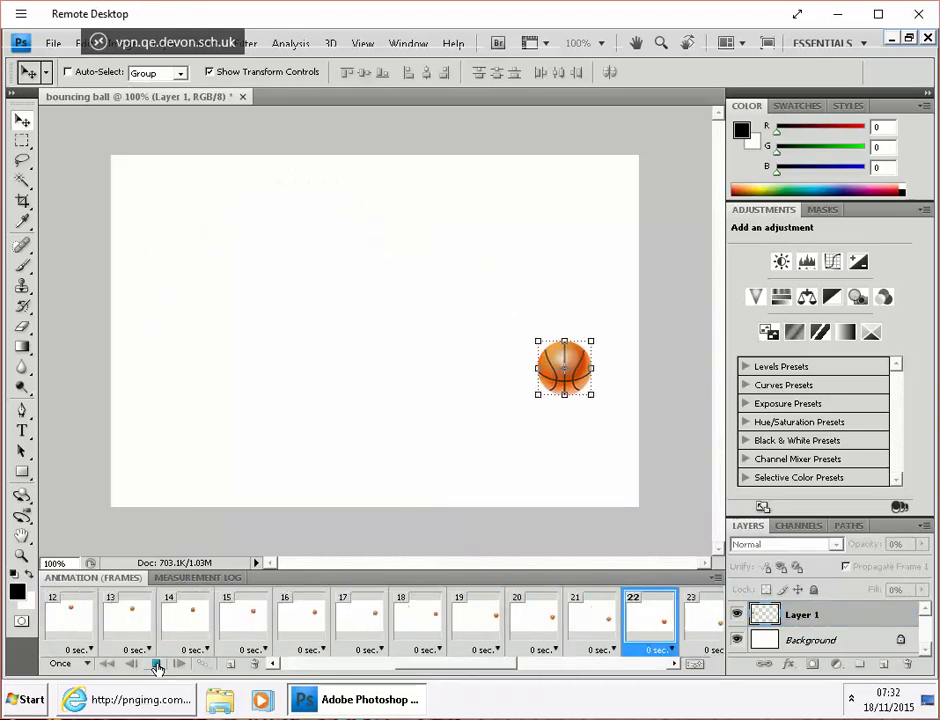
{"action": "left_click", "coordinate": [157, 664]}
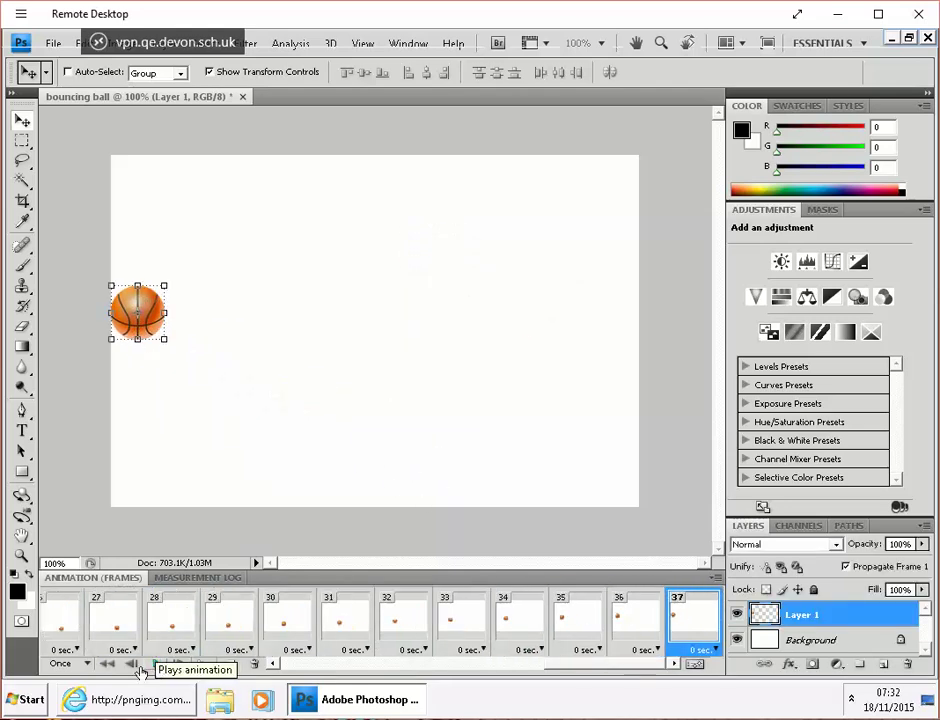
Set the animation's looping to Forever and play it briefly to confirm
{"action": "left_click", "coordinate": [72, 664]}
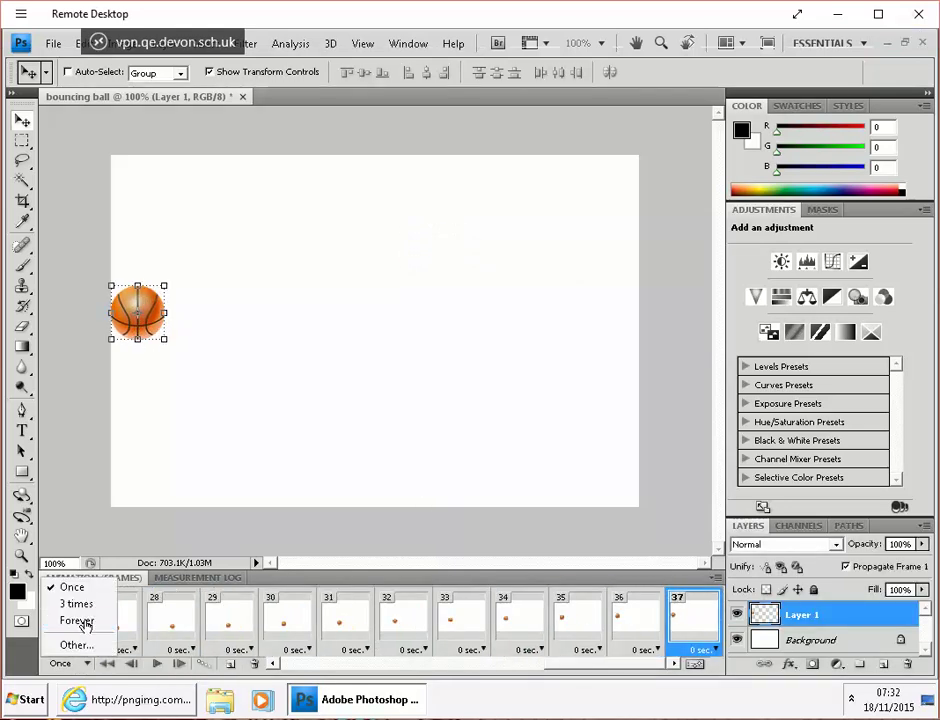
{"action": "left_click", "coordinate": [78, 621]}
{"action": "left_click", "coordinate": [156, 664]}
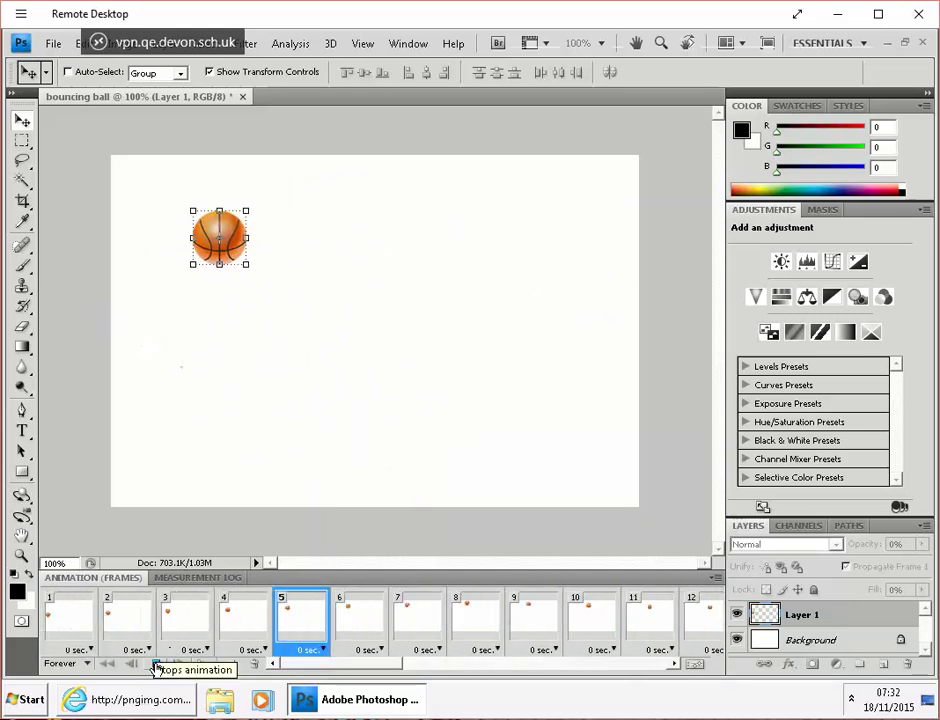
{"action": "left_click", "coordinate": [156, 664]}
{"action": "left_click", "coordinate": [52, 43]}
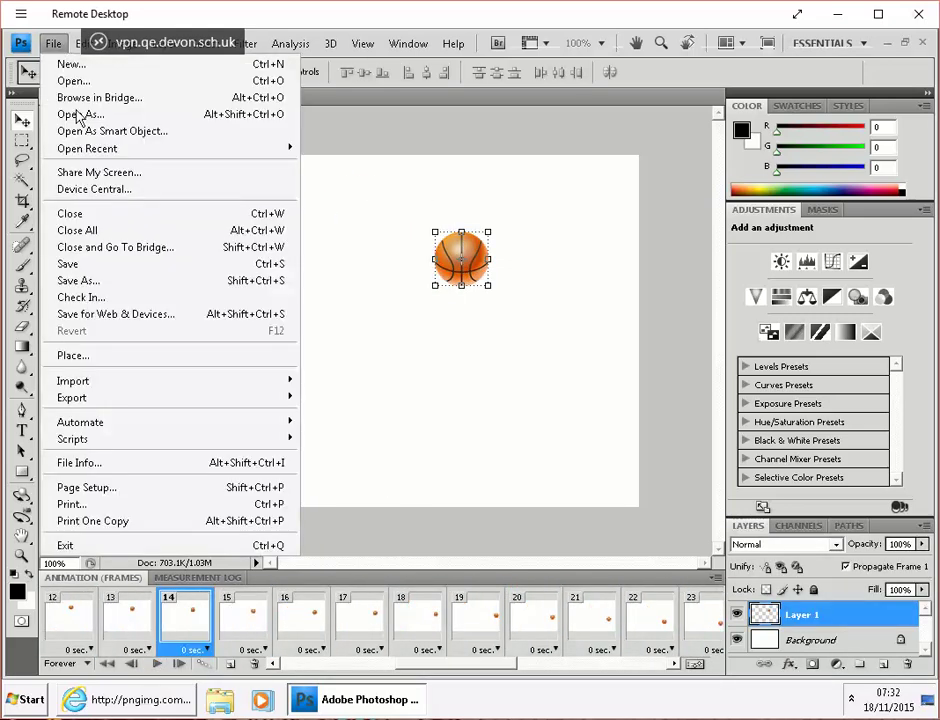
Export the animation via Save for Web & Devices as the GIF 'bouncing-ball'
{"action": "left_click", "coordinate": [160, 314]}
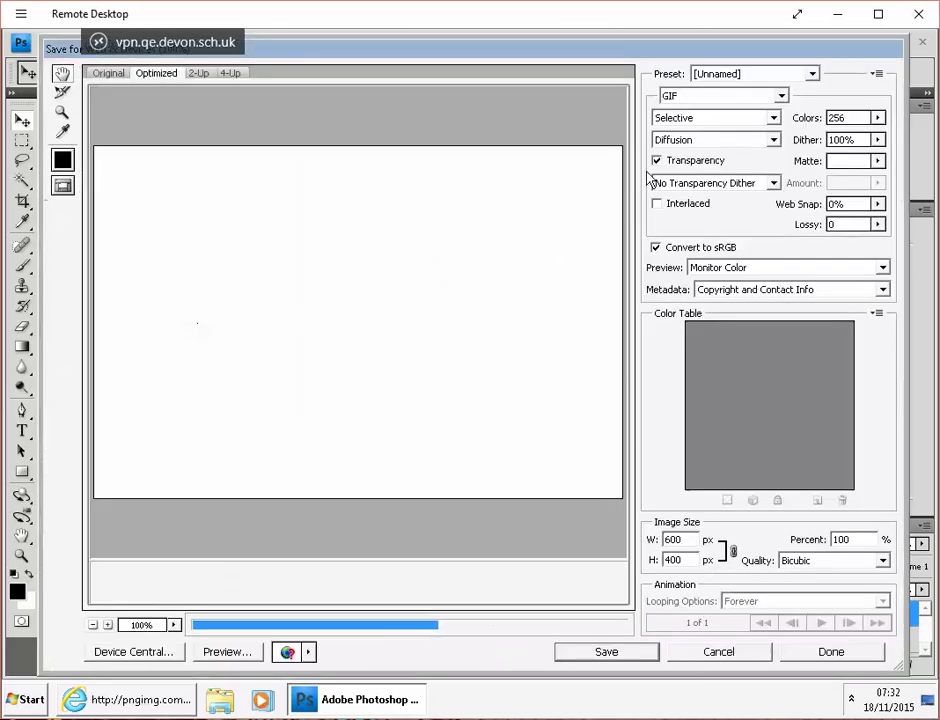
{"action": "left_click", "coordinate": [634, 651]}
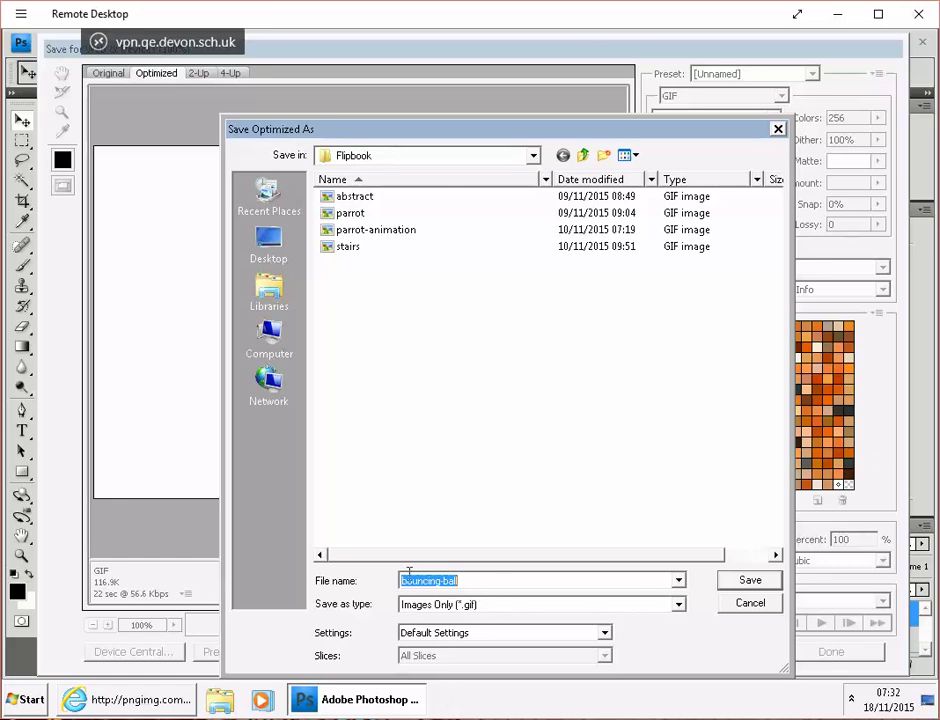
{"action": "left_click", "coordinate": [770, 580]}
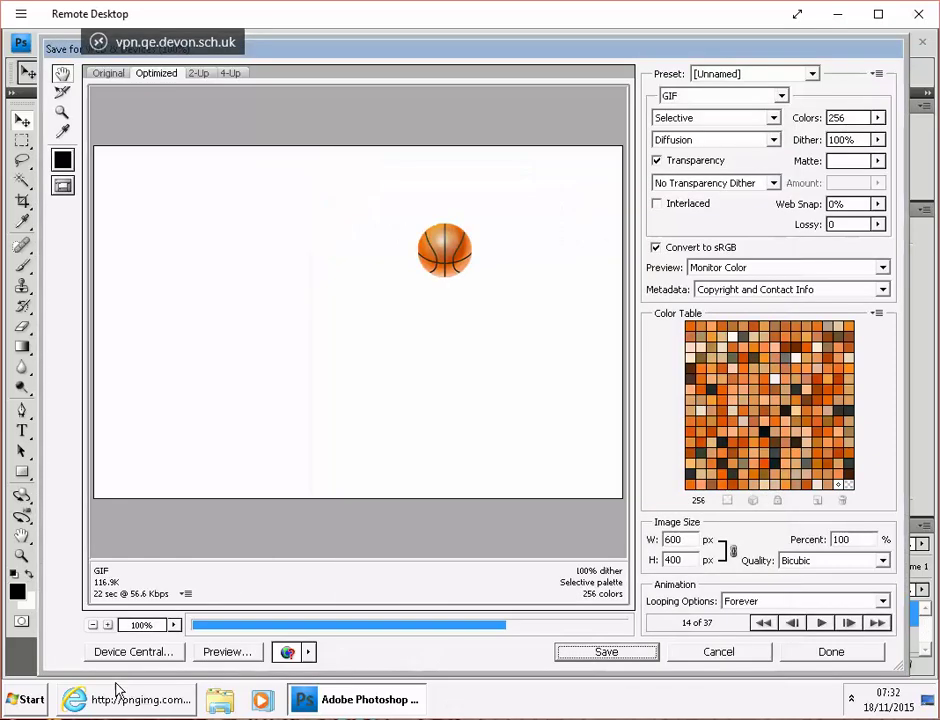